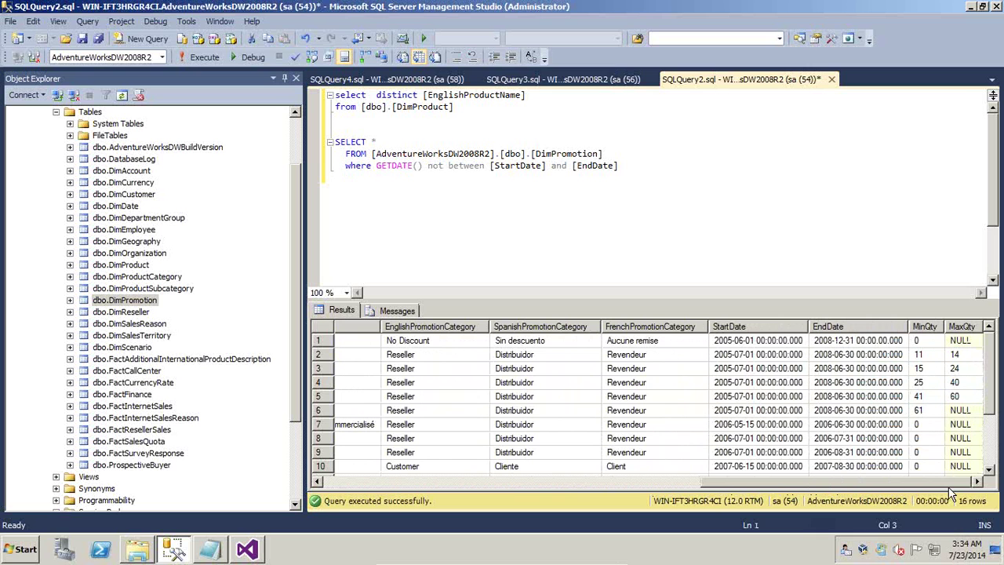
Examine the StartDate and EndDate of the first promotion in the results and highlight the DimPromotion query
click(759, 344)
click(829, 345)
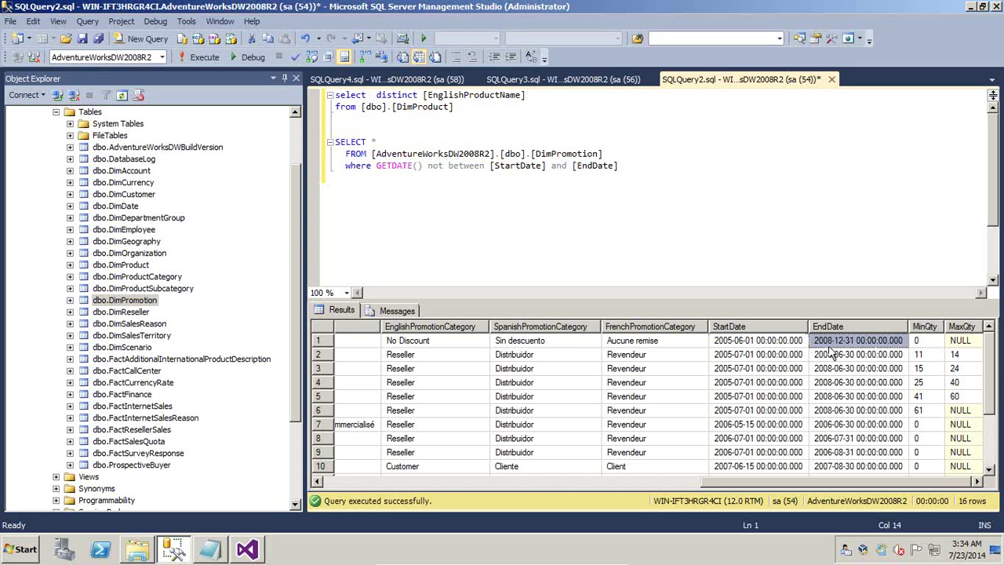
drag(620, 166, 252, 133)
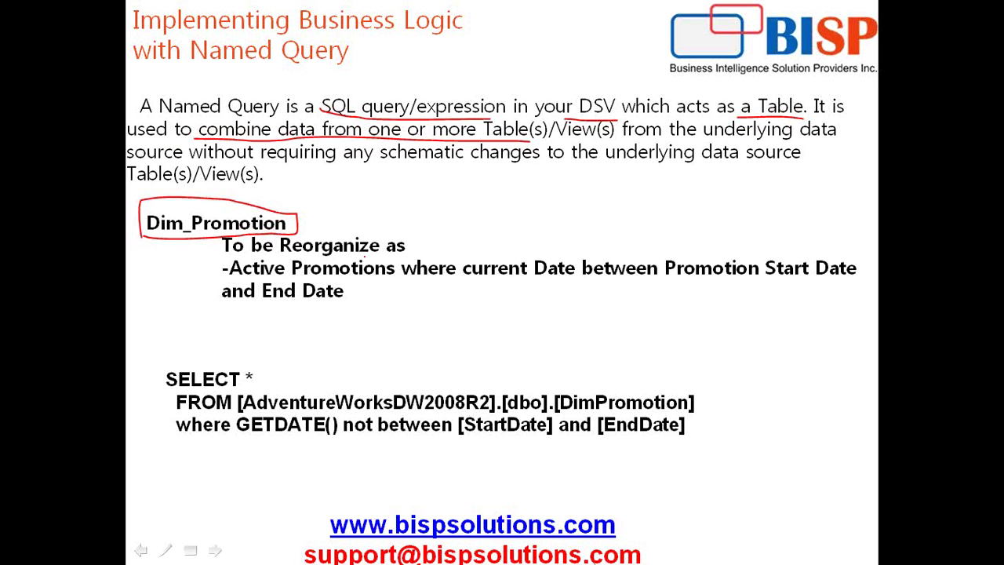
Annotate the Named Query slide by bracketing the SELECT statement and marking "current Date", "Promotion Start Date" and "and End Date"
mouse_move(165, 357)
mouse_down()
mouse_move(155, 442)
mouse_move(202, 442)
mouse_up()
mouse_move(681, 356)
mouse_down()
mouse_move(720, 358)
mouse_move(725, 431)
mouse_move(710, 455)
mouse_up()
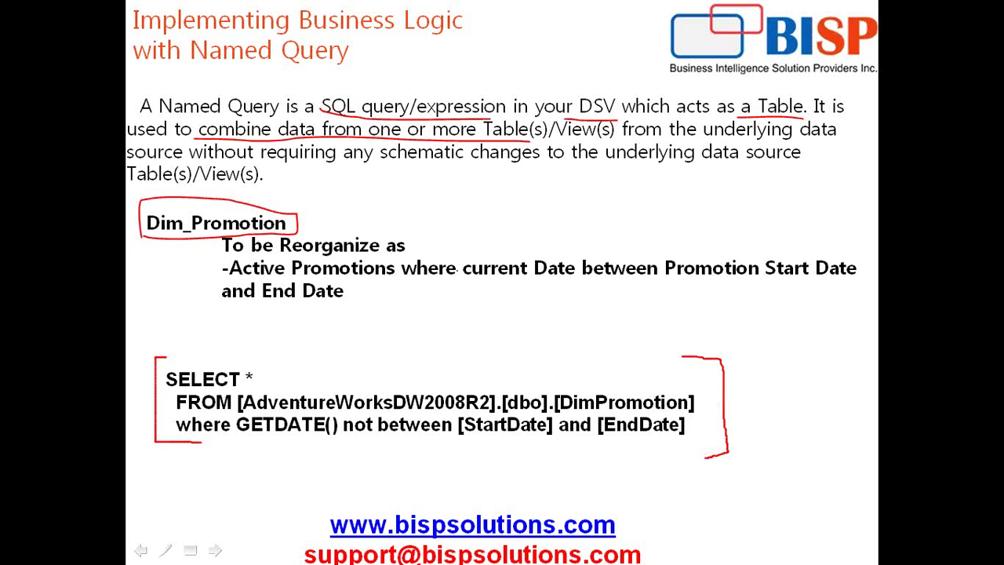
mouse_move(457, 269)
mouse_down()
mouse_move(457, 287)
mouse_move(538, 287)
mouse_up()
drag(663, 279, 867, 280)
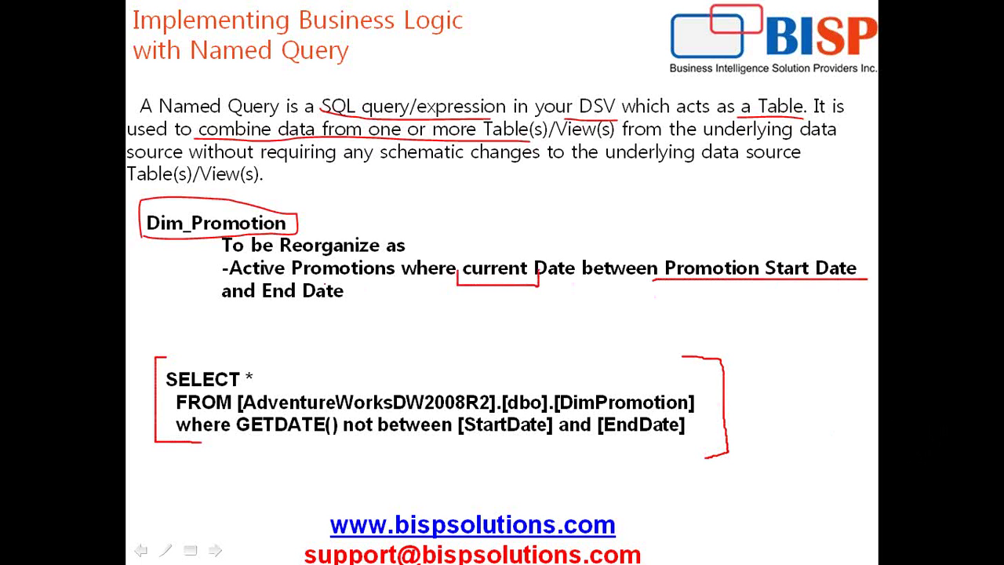
drag(216, 307, 359, 309)
key(Right)
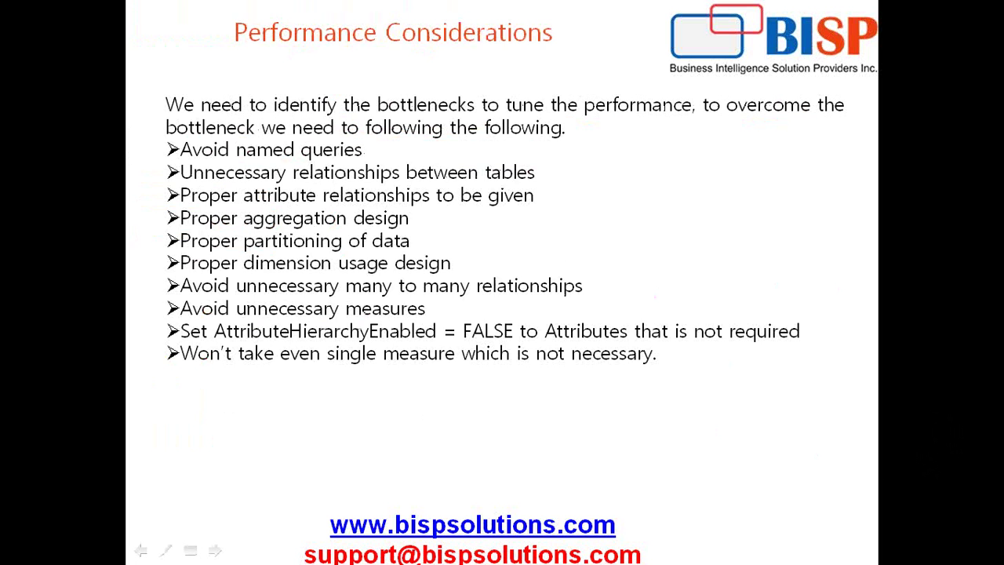
key(Left)
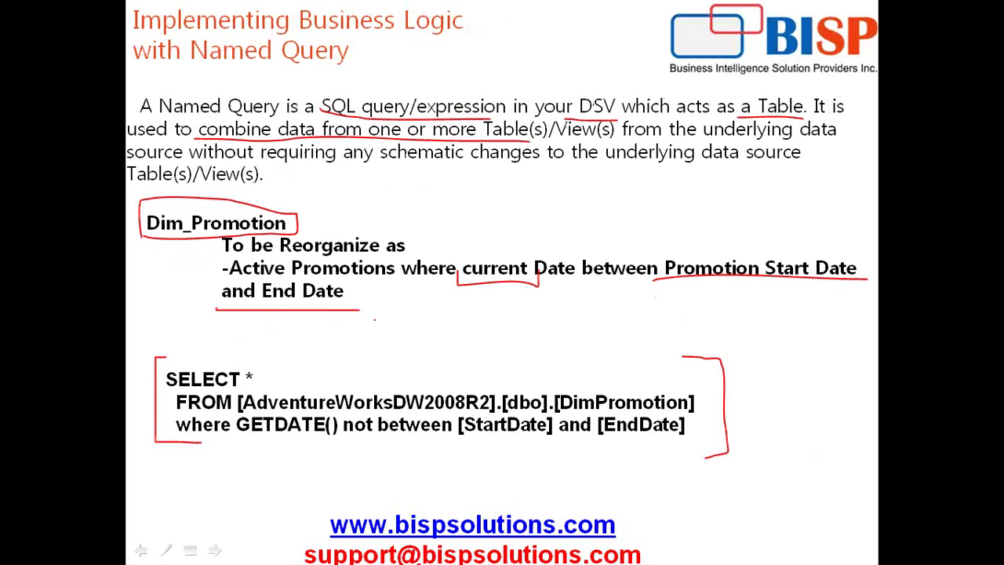
Exit the slide show and select the full DimPromotion SELECT statement on the Named Query slide
key(Escape)
click(540, 313)
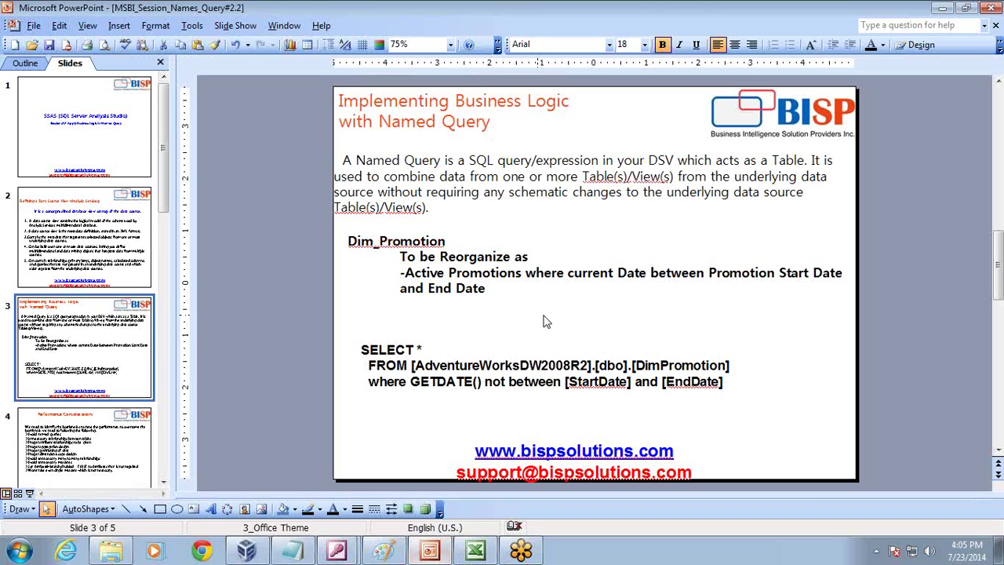
click(697, 373)
drag(725, 383, 365, 346)
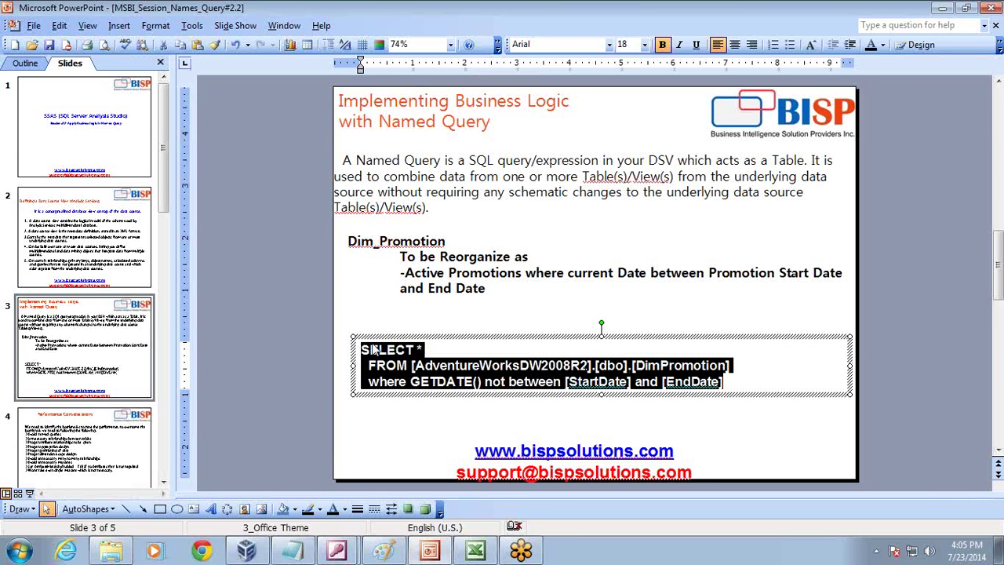
Switch to Visual Studio and create an Analysis Services Multidimensional and Data Mining project with the default name and location
click(259, 552)
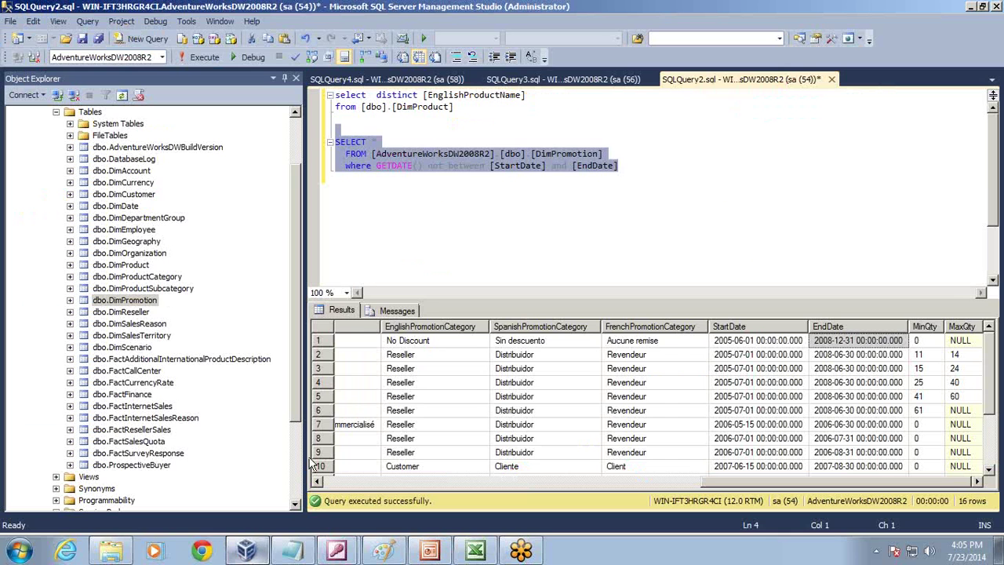
click(247, 549)
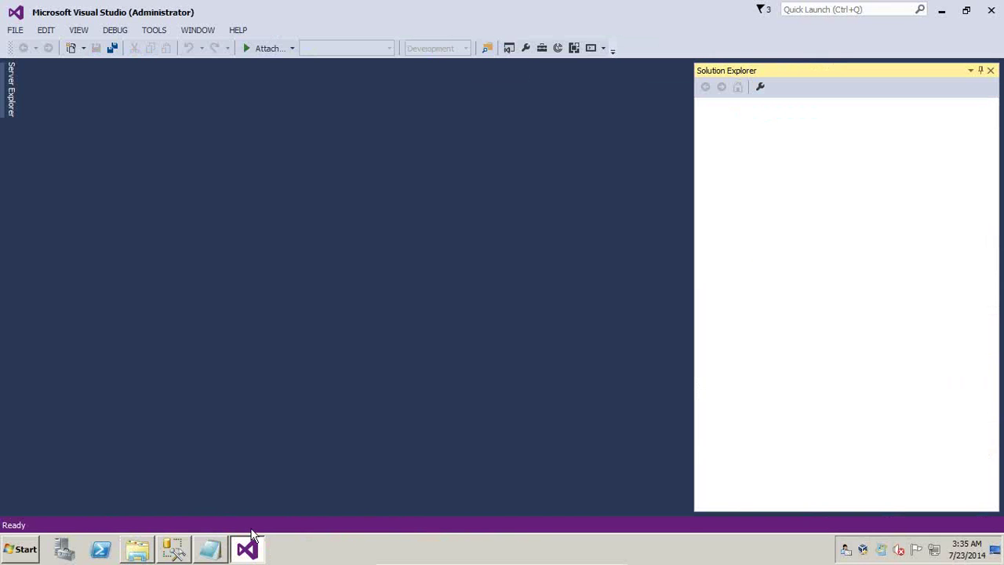
click(15, 30)
mouse_move(179, 52)
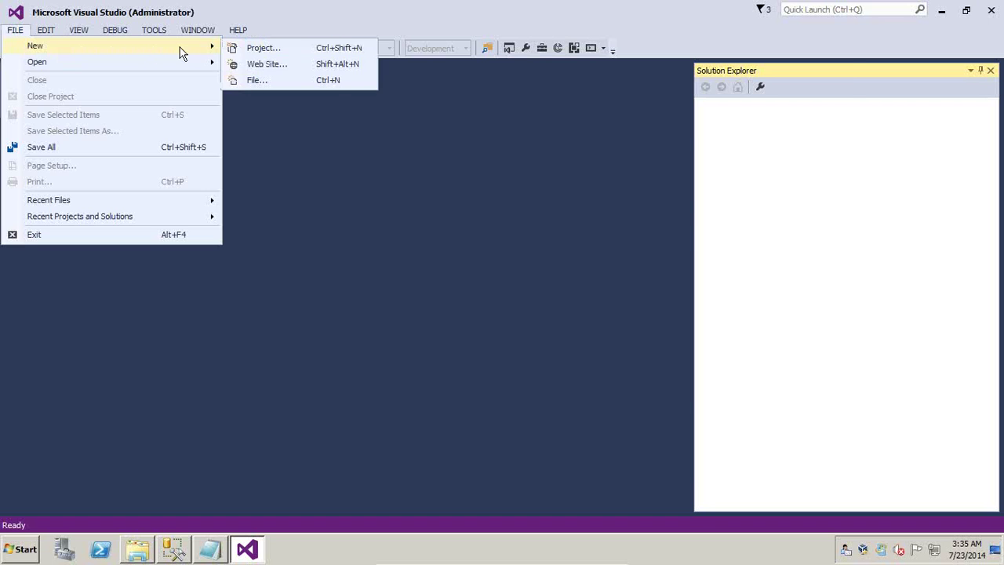
click(262, 50)
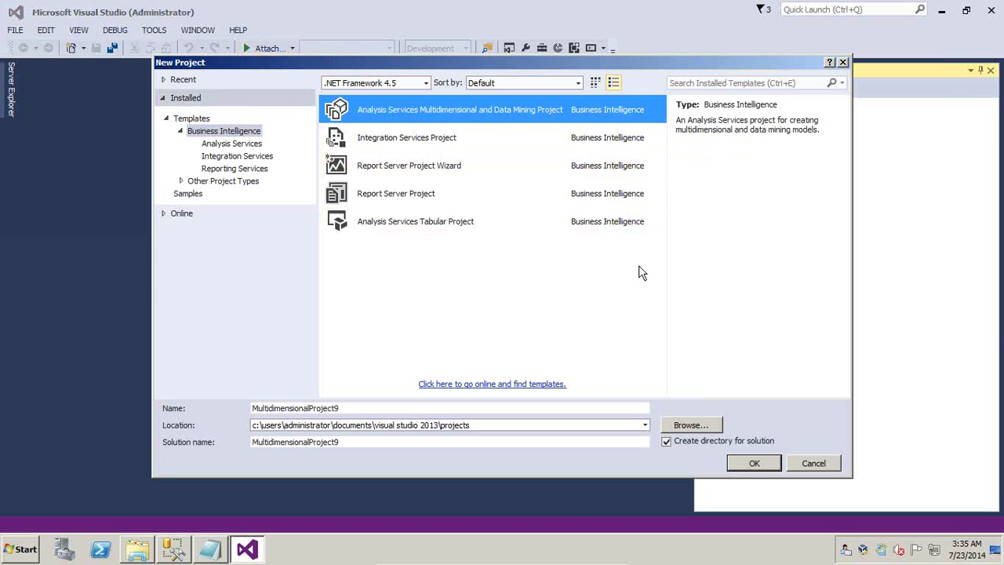
click(750, 463)
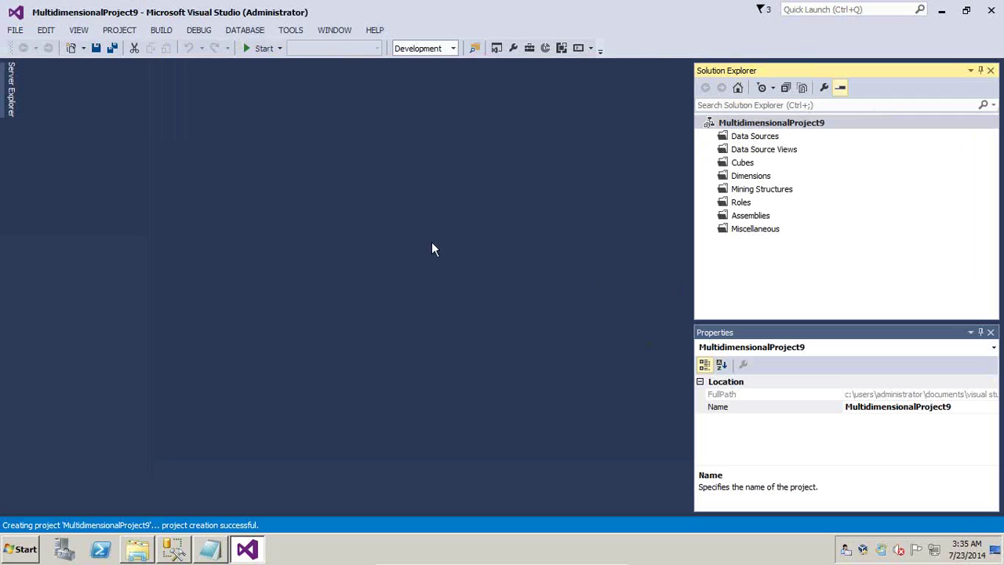
Start a new data source based on the existing connection localhost.AdventureWorksDW2008R2.sa
click(743, 138)
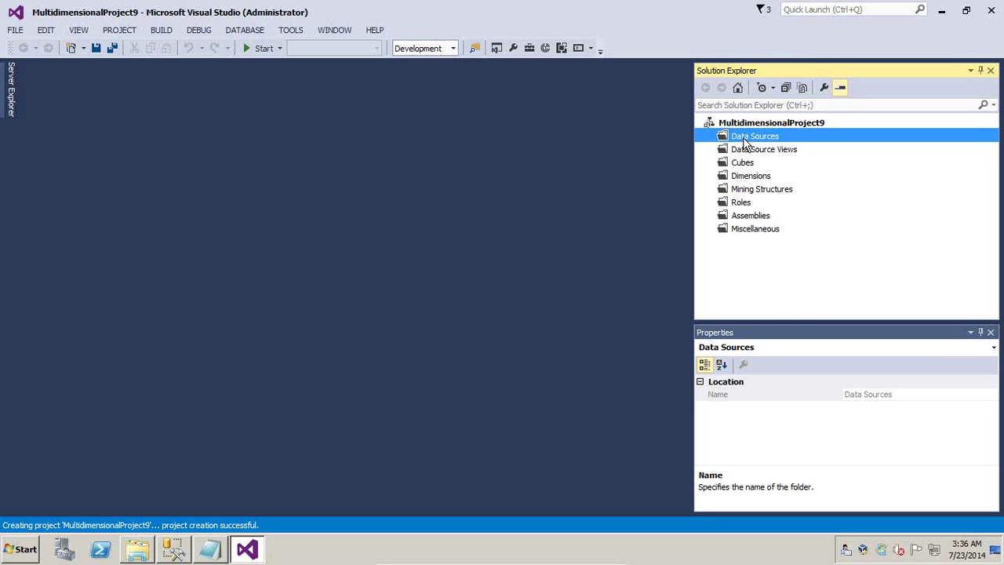
right_click(745, 142)
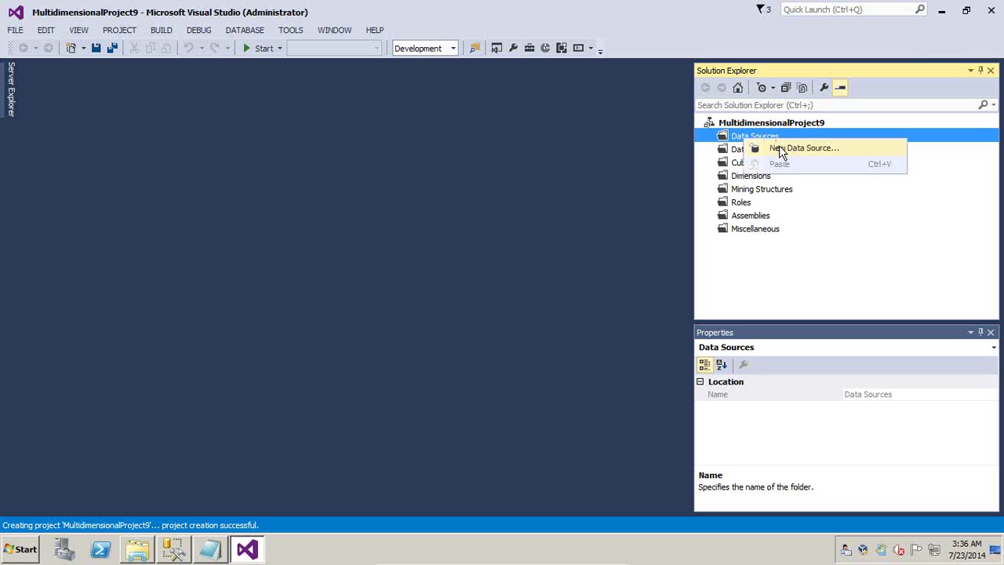
click(780, 148)
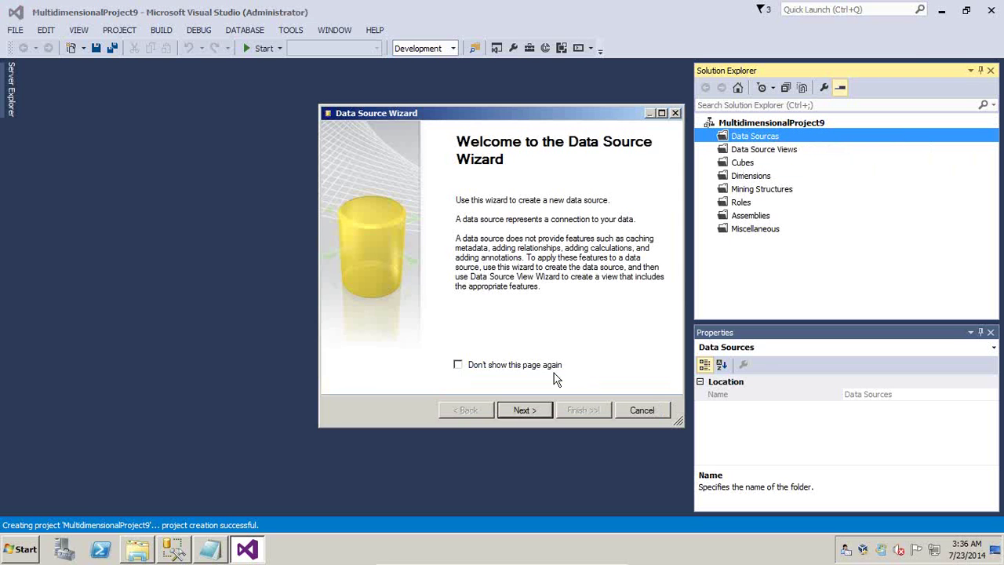
click(527, 410)
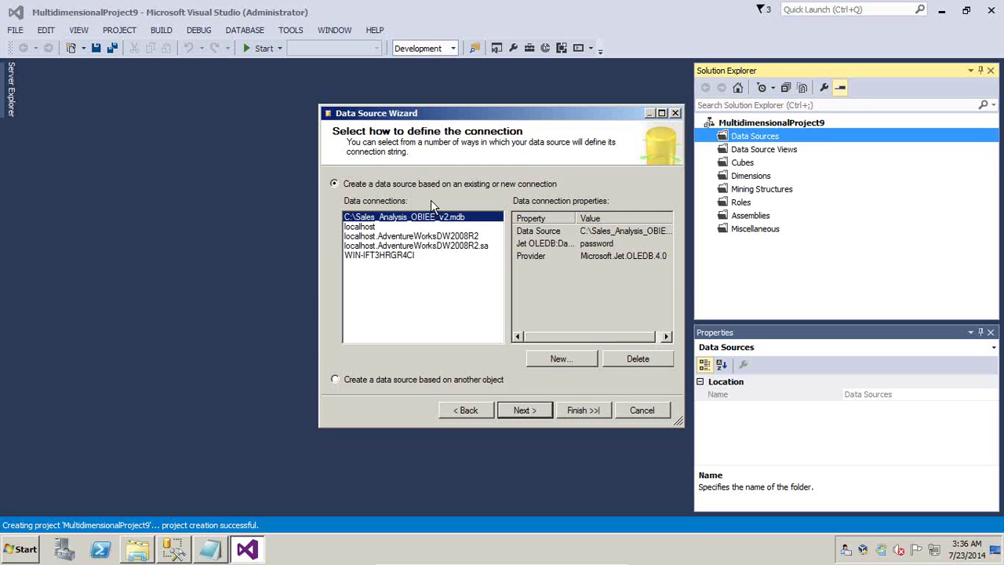
click(428, 247)
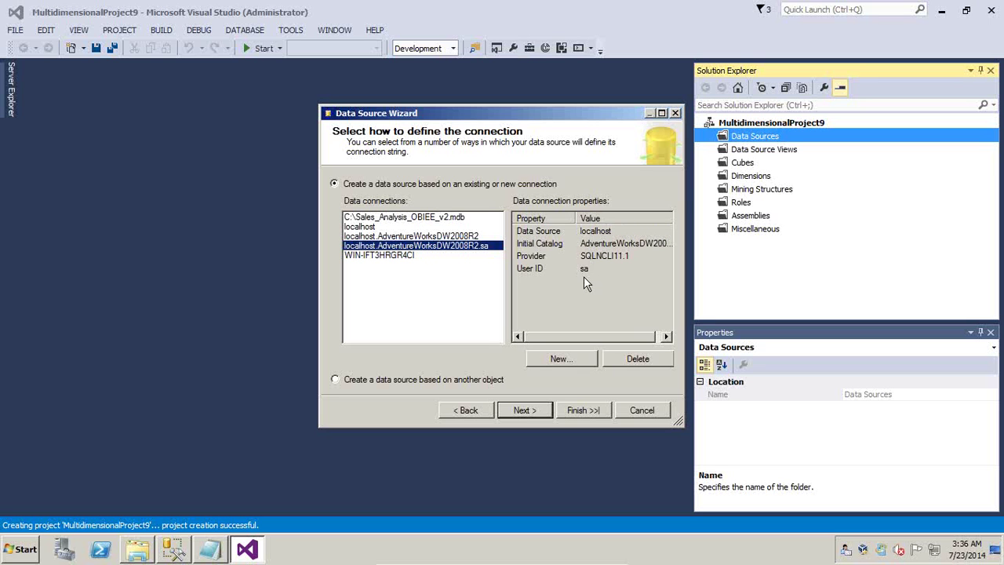
click(526, 410)
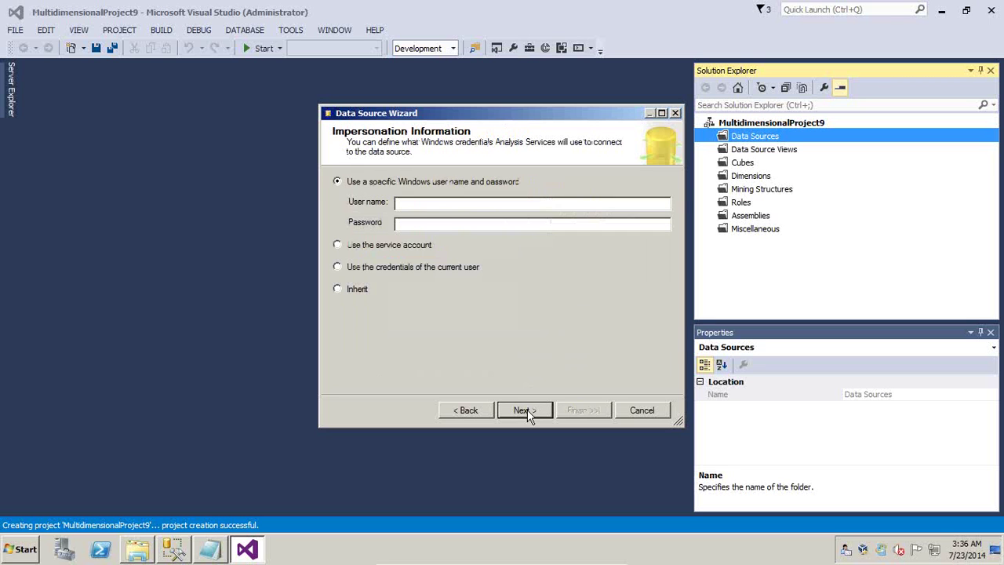
Set the impersonation to a specific Windows account with user name sa and enter the account password
click(430, 201)
text(sa)
key(Tab)
text(*******)
key(BackSpace)
key(BackSpace)
key(BackSpace)
key(BackSpace)
key(BackSpace)
key(BackSpace)
key(BackSpace)
key(BackSpace)
key(BackSpace)
key(BackSpace)
text(*******)
key(Return)
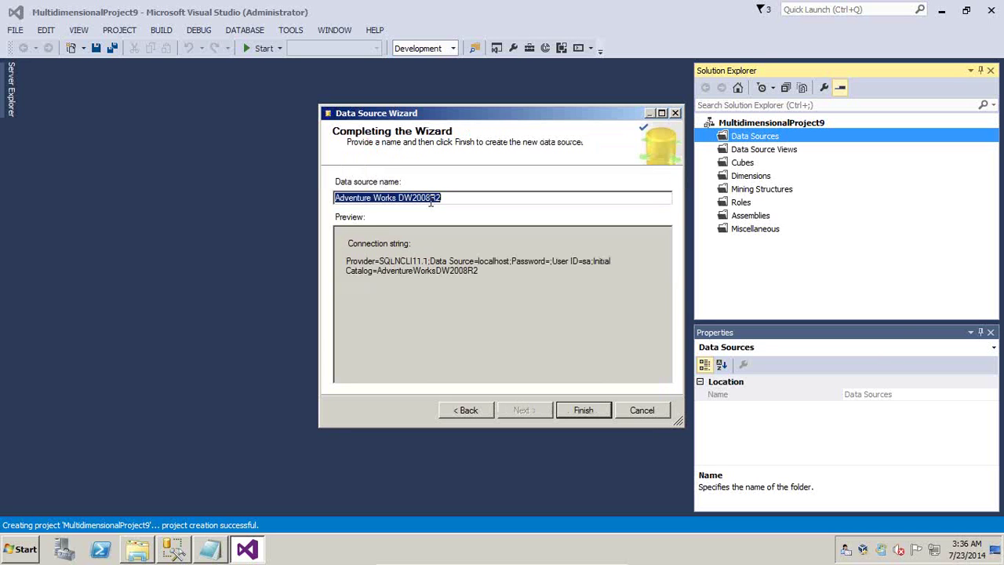
Name the data source Named_Quert_BU and finish creating it
text(Named)
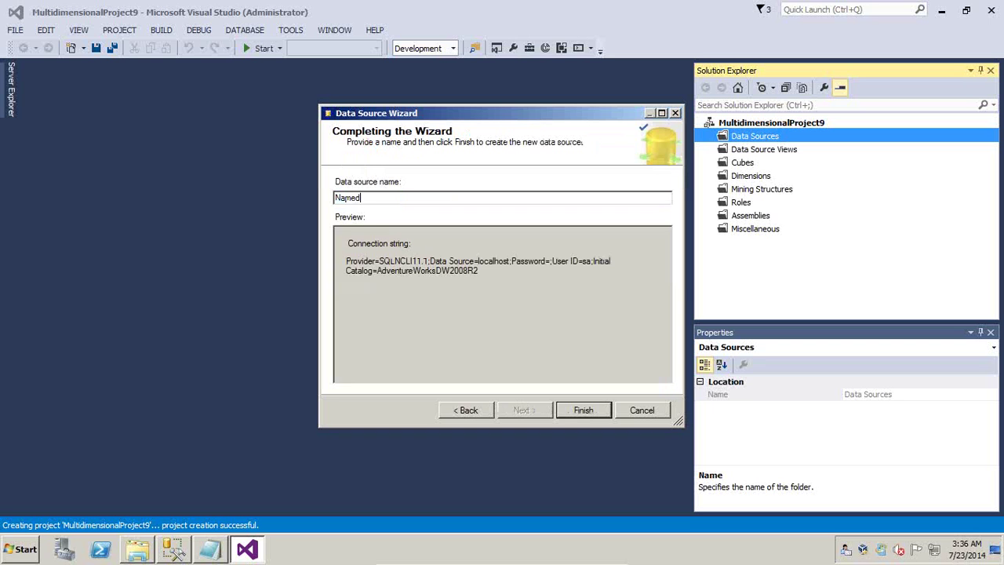
text(_Quert_BU)
key(Return)
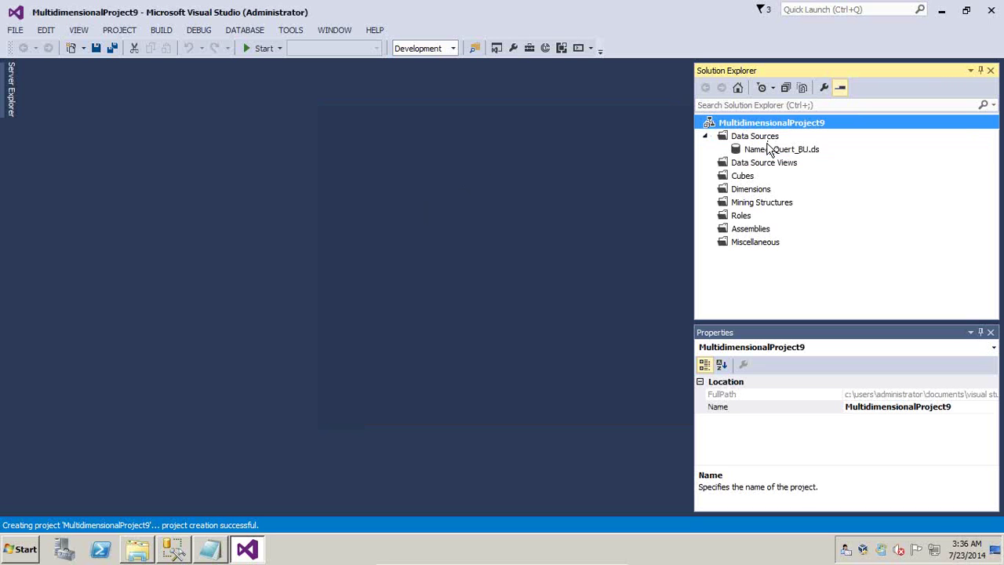
Start a new data source view based on Named_Quert_BU and widen the wizard at the table selection
right_click(771, 170)
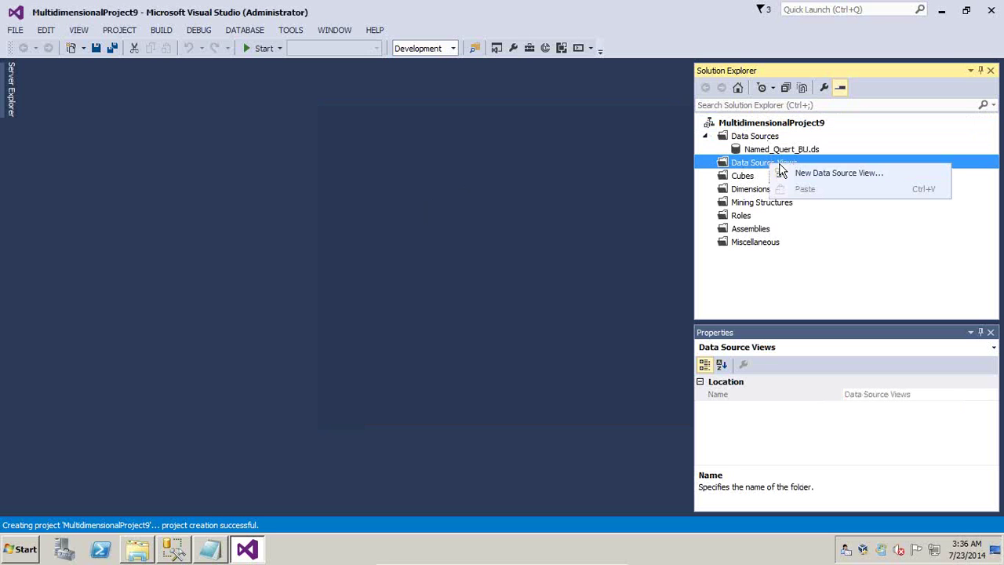
click(804, 227)
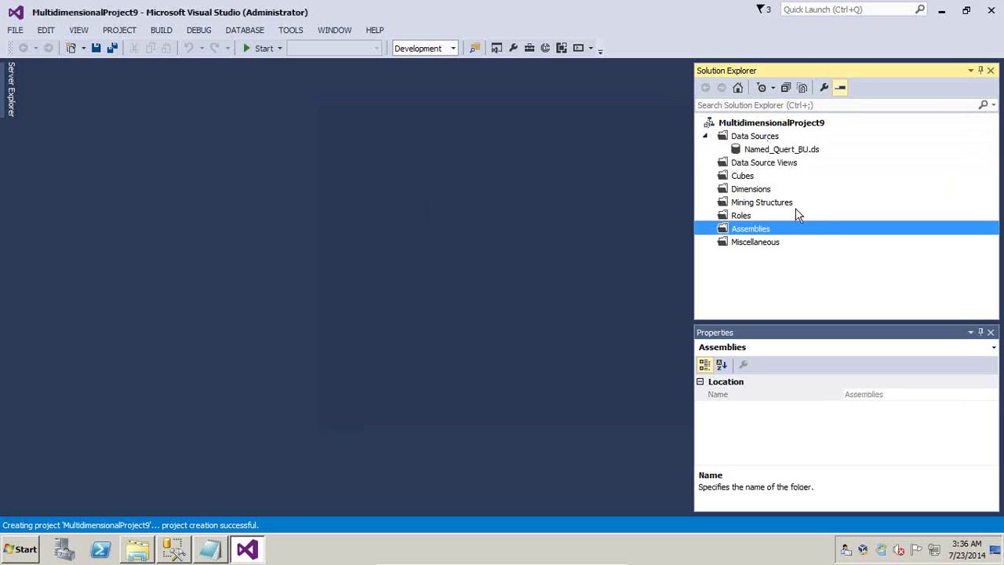
right_click(771, 169)
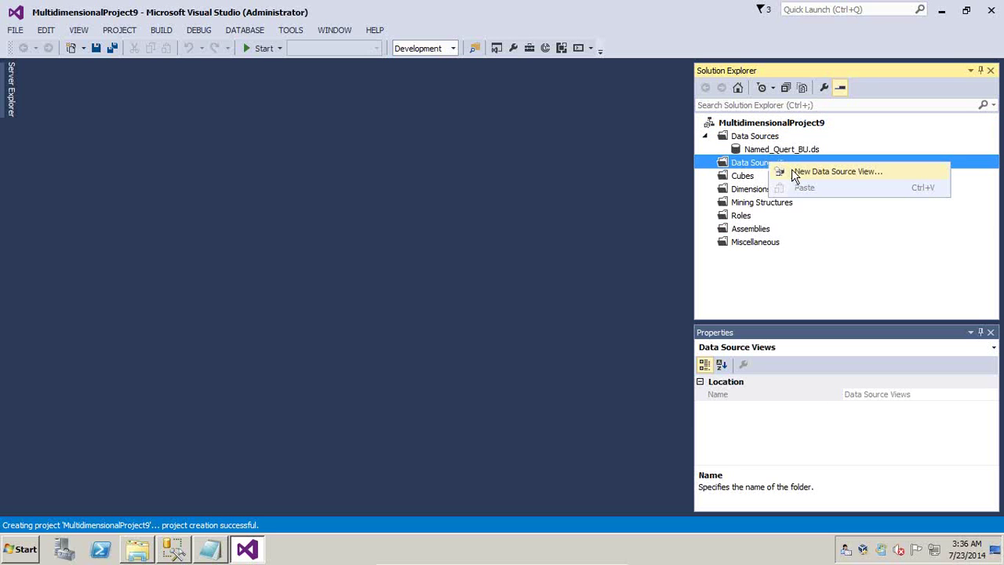
click(794, 169)
click(524, 409)
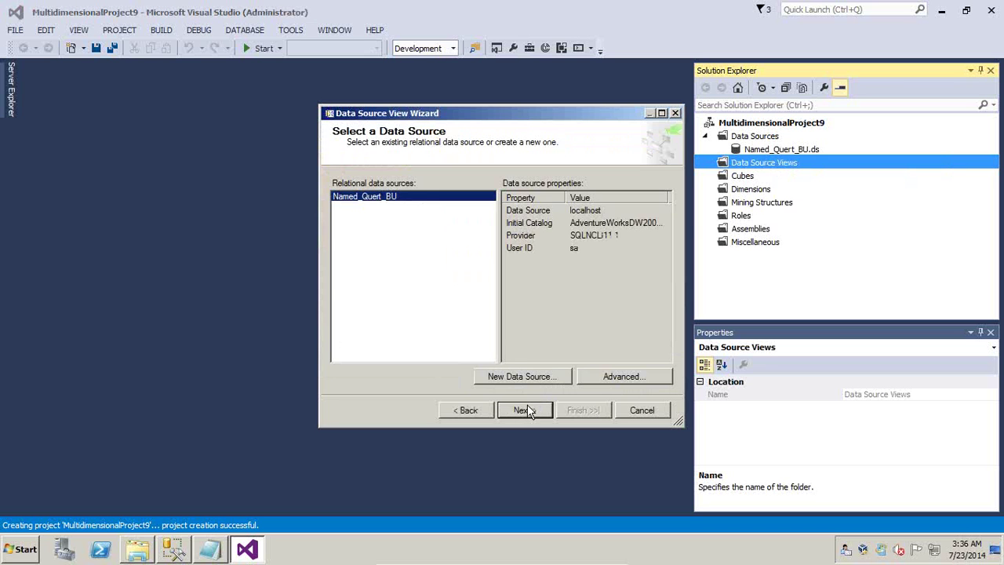
click(519, 410)
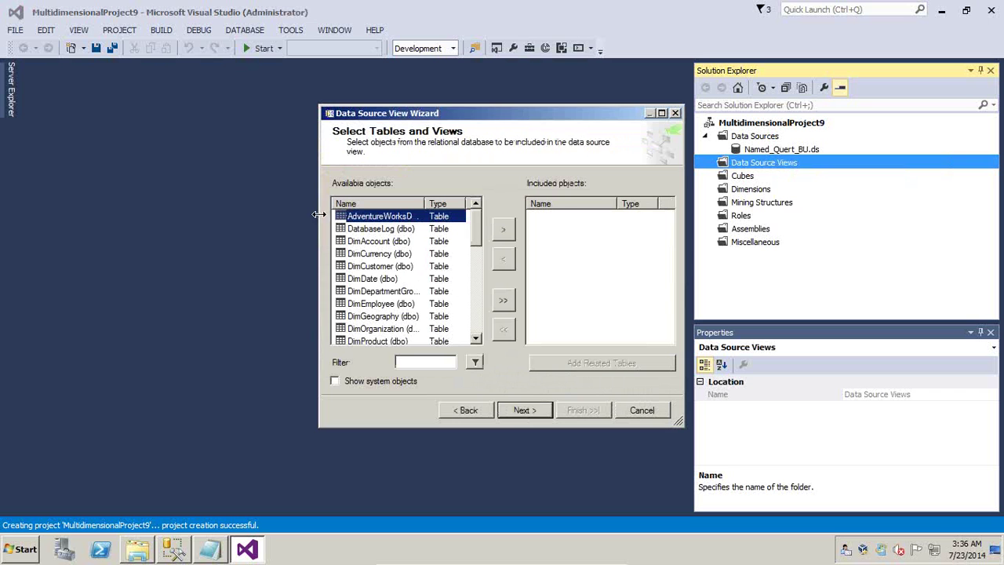
drag(316, 215, 207, 215)
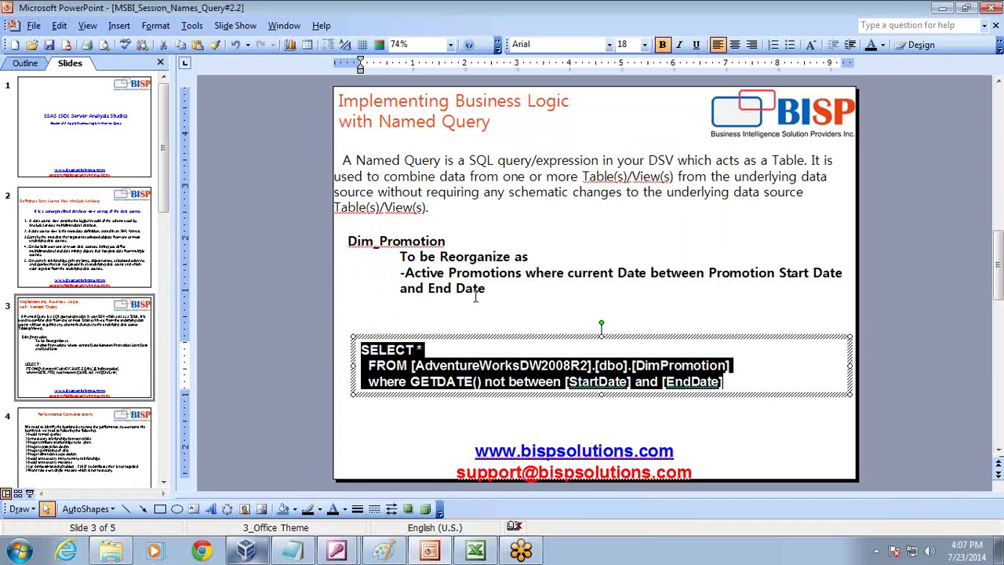
Switch to the Excel requirement workbook and examine how the promotion dimensions relate to FactInternetSales in the data model diagram
click(474, 551)
click(663, 342)
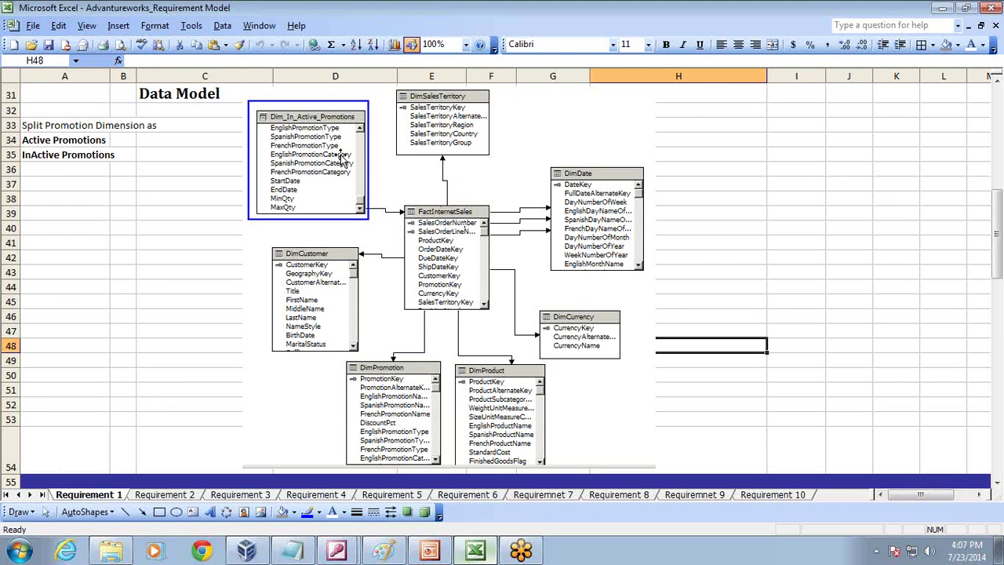
click(281, 268)
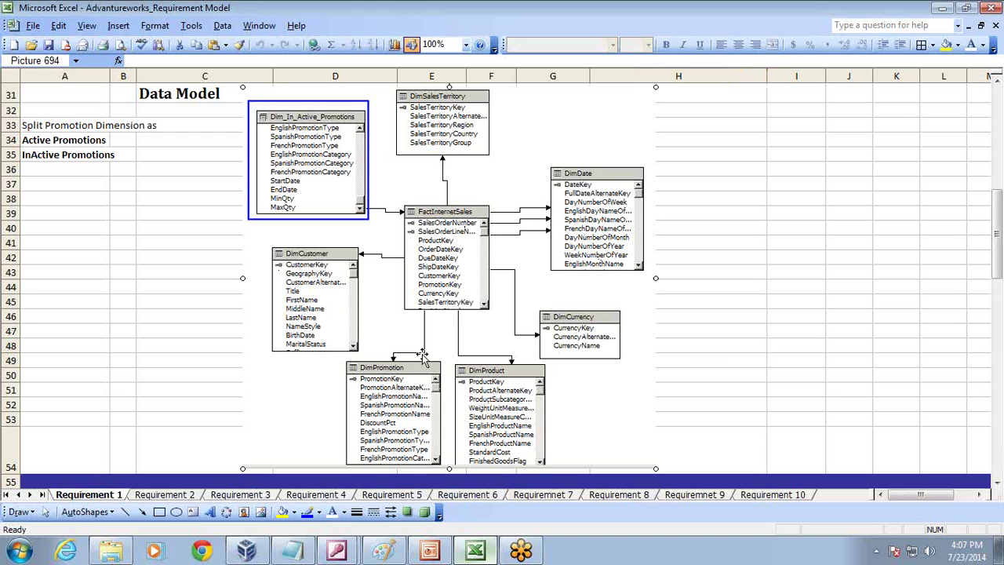
Switch back to Visual Studio and include the FactInternetSales table and all its related tables in the data source view
click(247, 551)
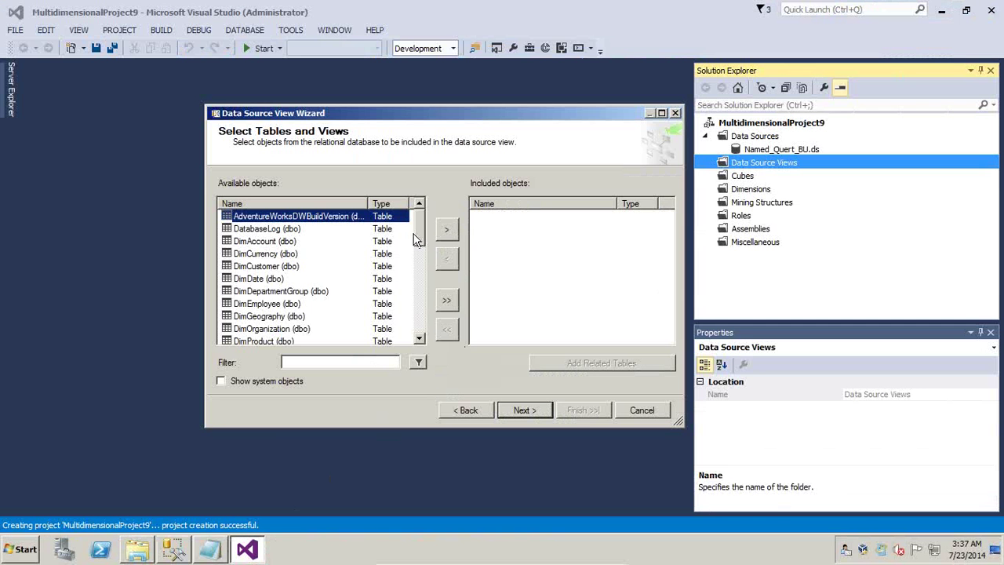
drag(418, 236, 419, 304)
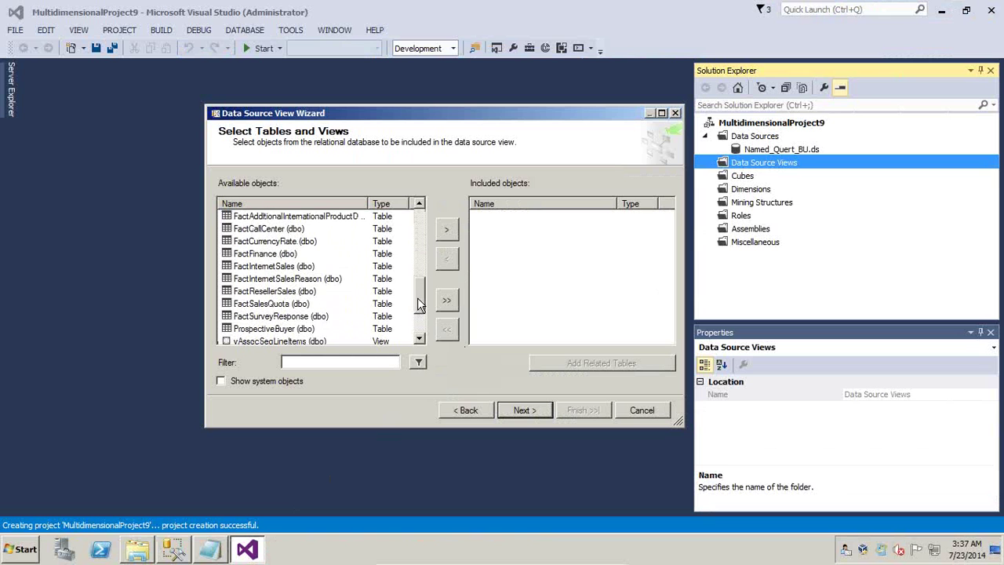
click(276, 267)
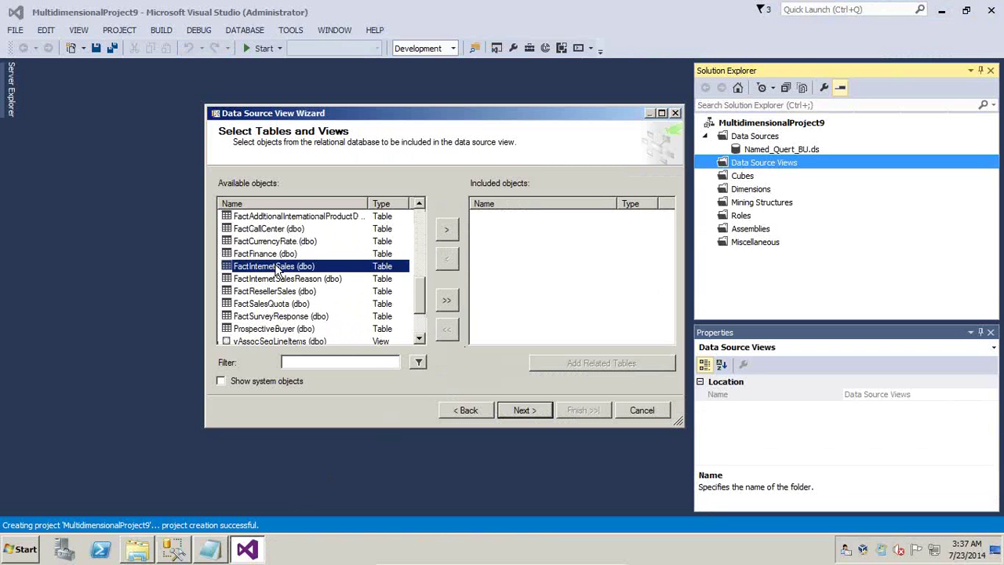
click(446, 229)
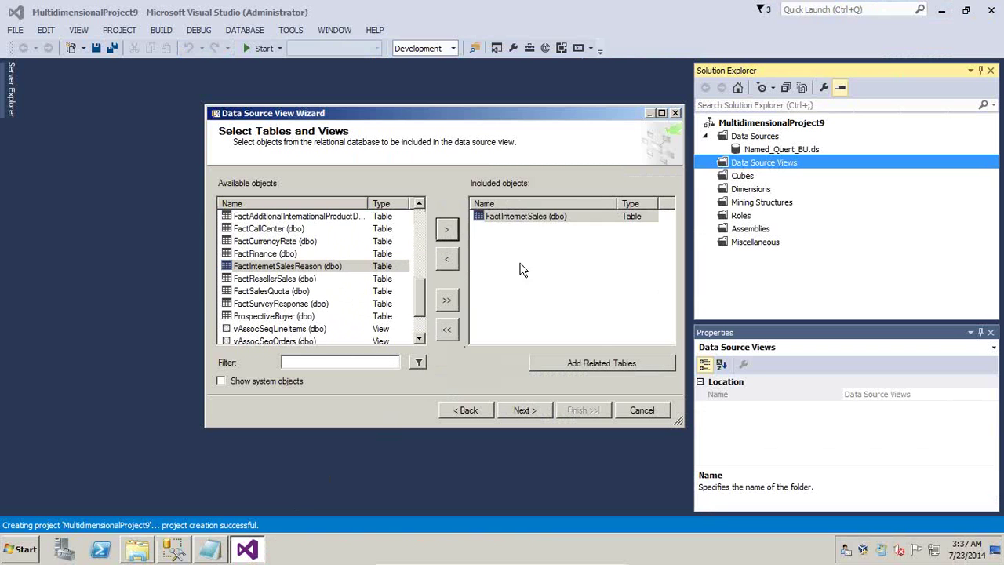
click(595, 366)
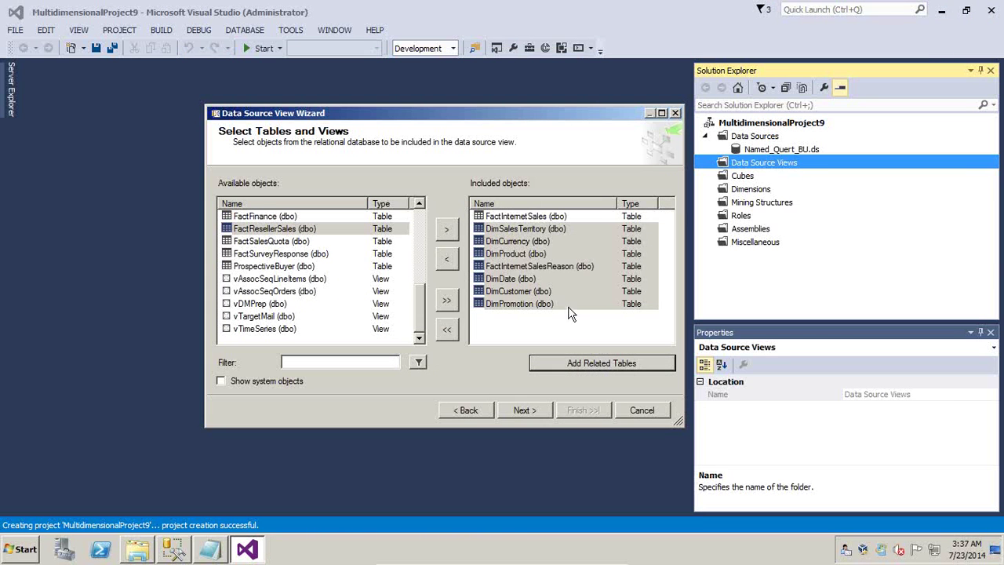
Remove the FactInternetSalesReason table from the objects included in the data source view
click(522, 229)
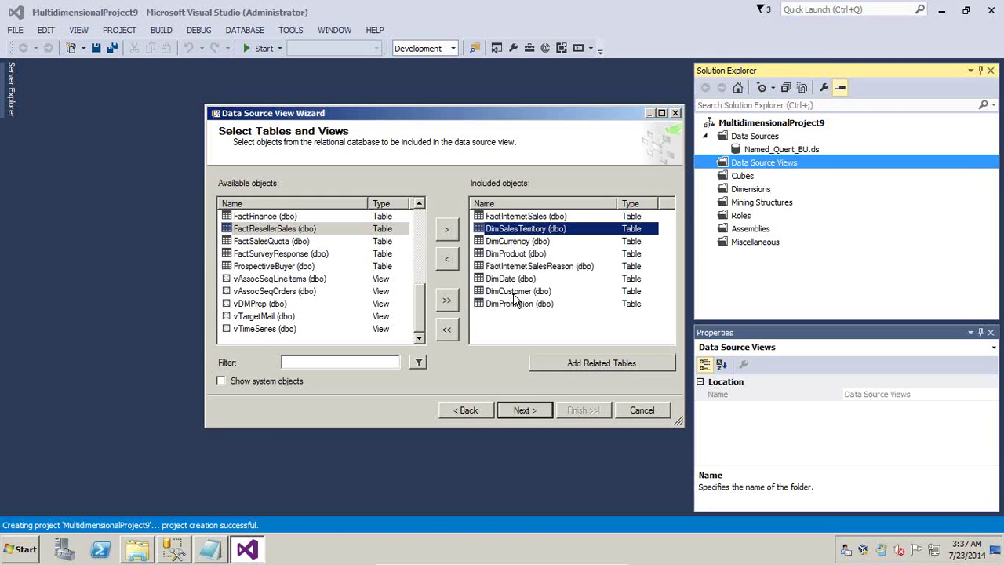
click(520, 269)
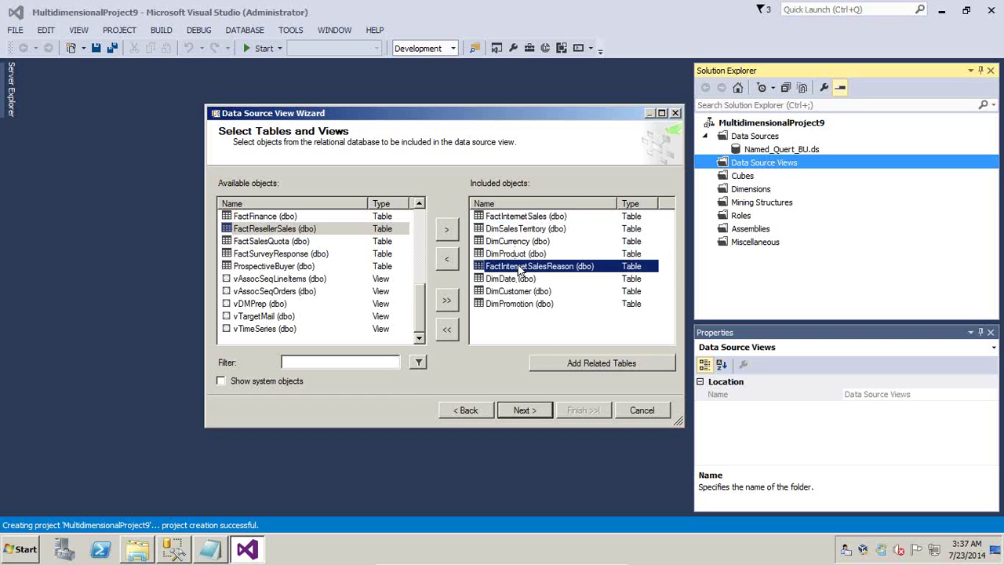
click(448, 265)
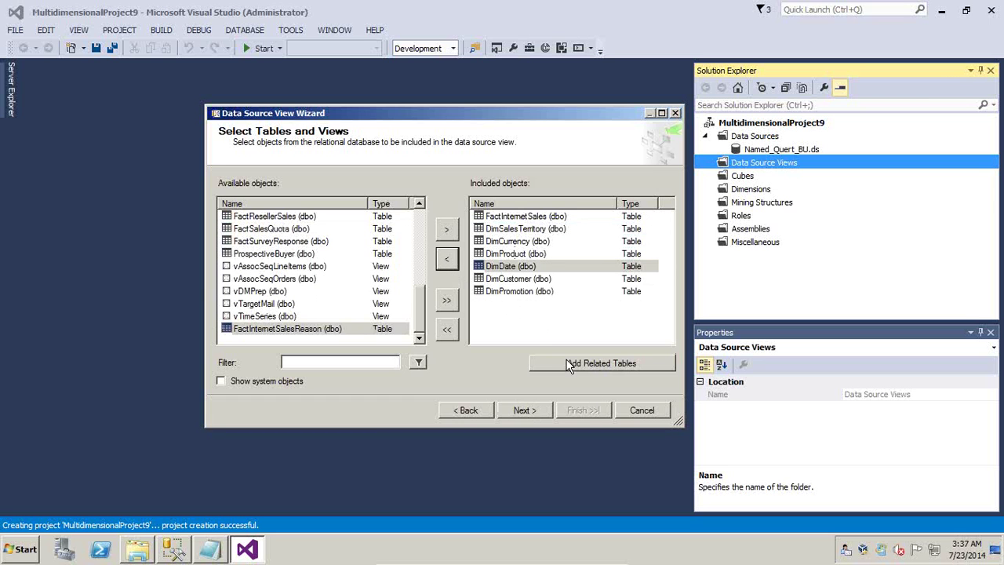
Name the data source view Named_Query_BU and finish creating it
click(531, 410)
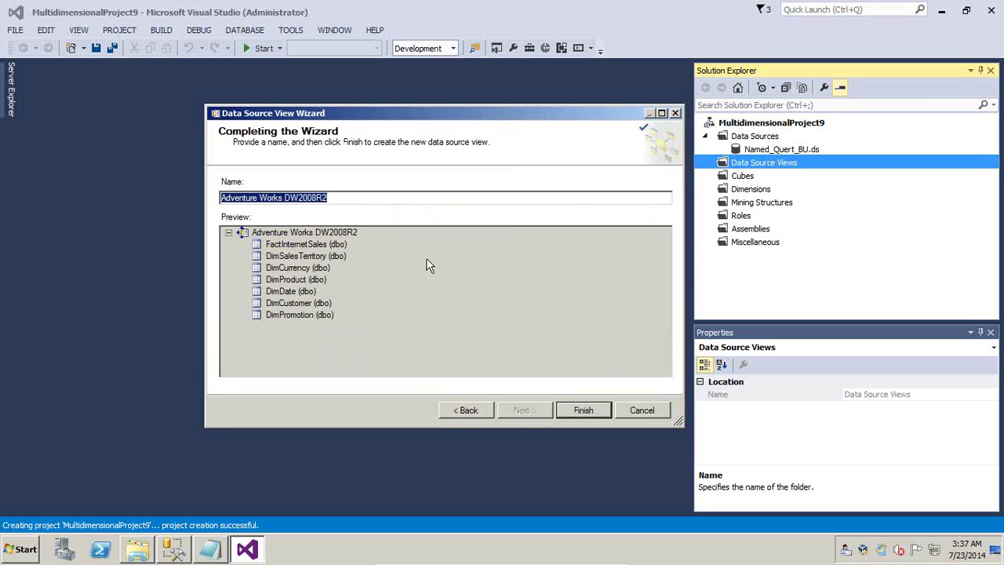
text(Named_Query)
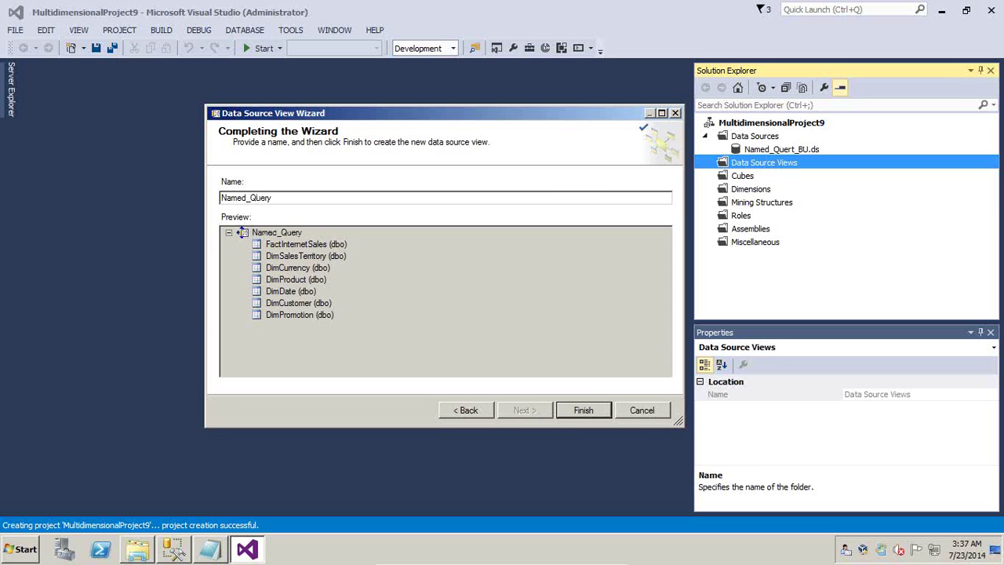
text(_BU)
key(Return)
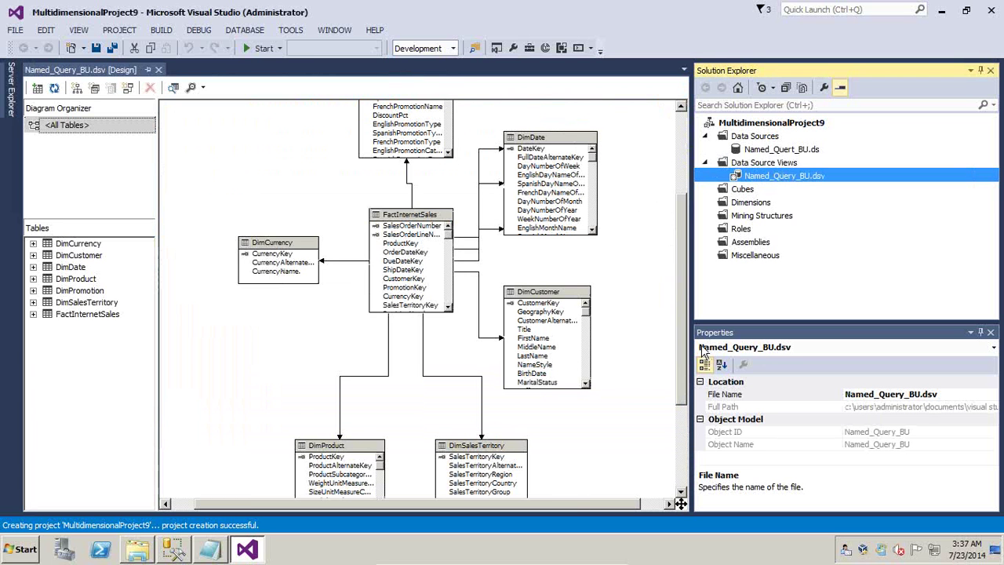
Rearrange the diagram: DimProduct and DimSalesTerritory closer beneath FactInternetSales, DimCustomer slightly outward, and DimPromotion above DimCurrency
drag(314, 447, 317, 354)
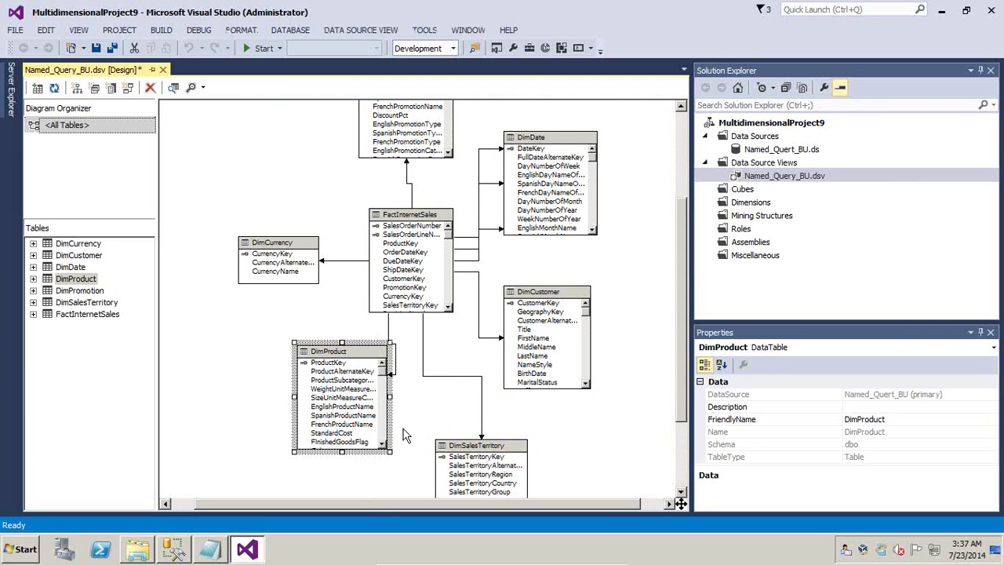
drag(466, 453, 443, 383)
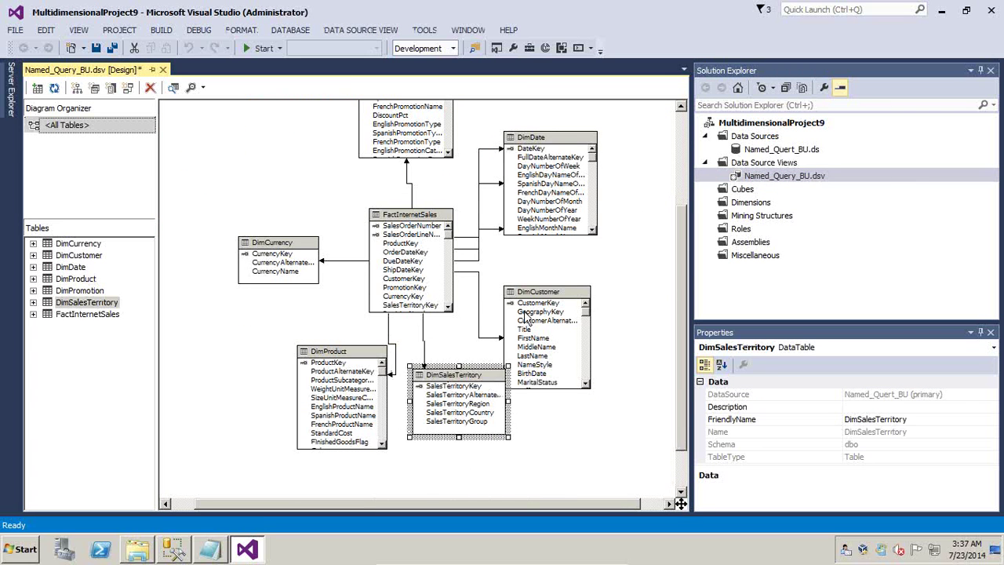
click(544, 293)
drag(546, 293, 565, 288)
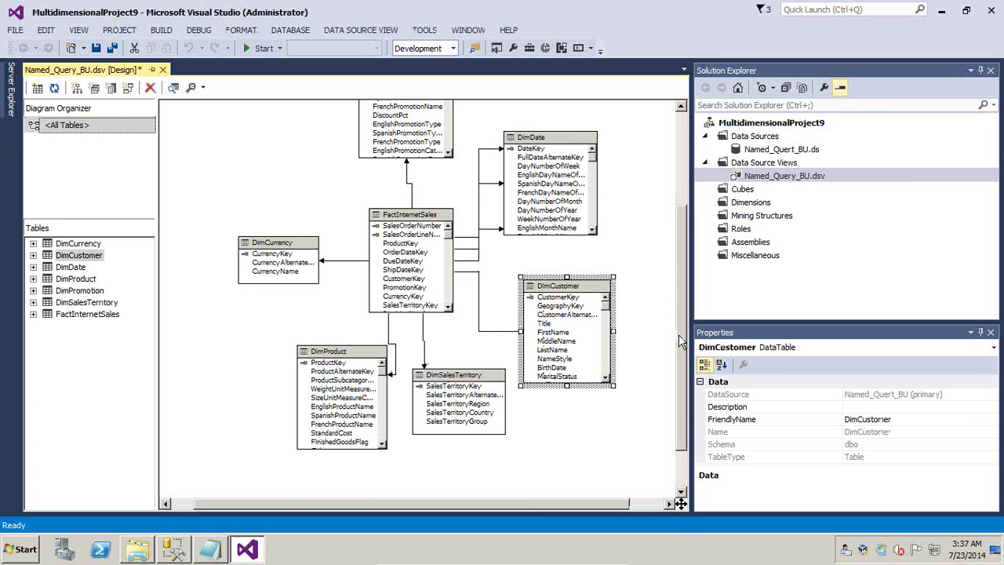
drag(682, 354, 679, 286)
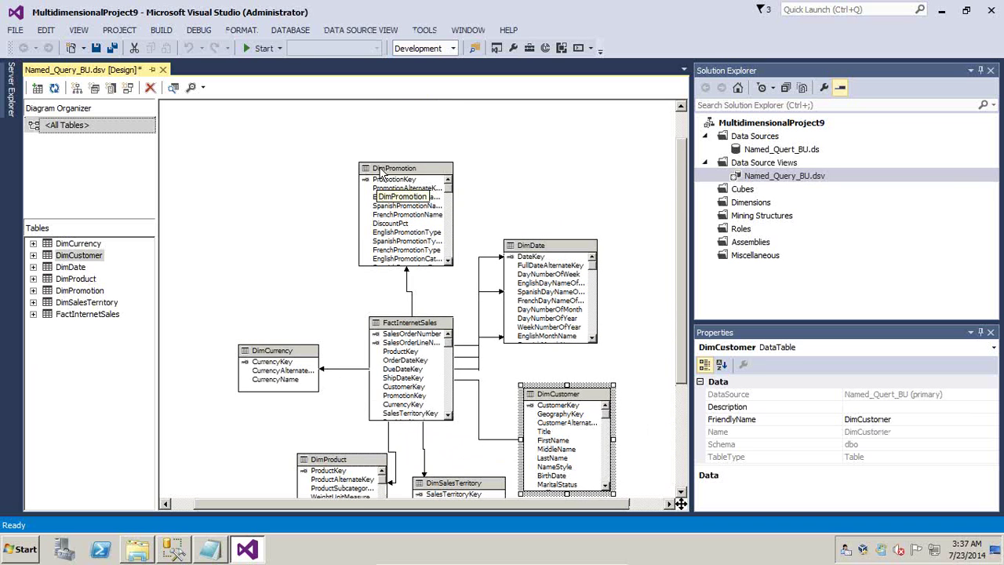
drag(378, 167, 266, 206)
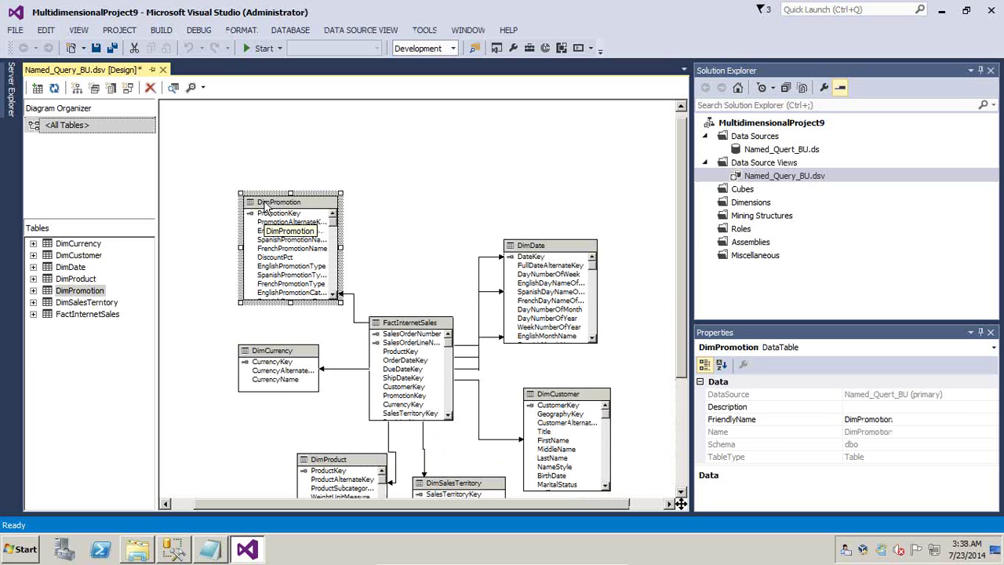
Explore the DimPromotion table's data across to the StartDate, EndDate and quantity columns, and close the data view
right_click(266, 206)
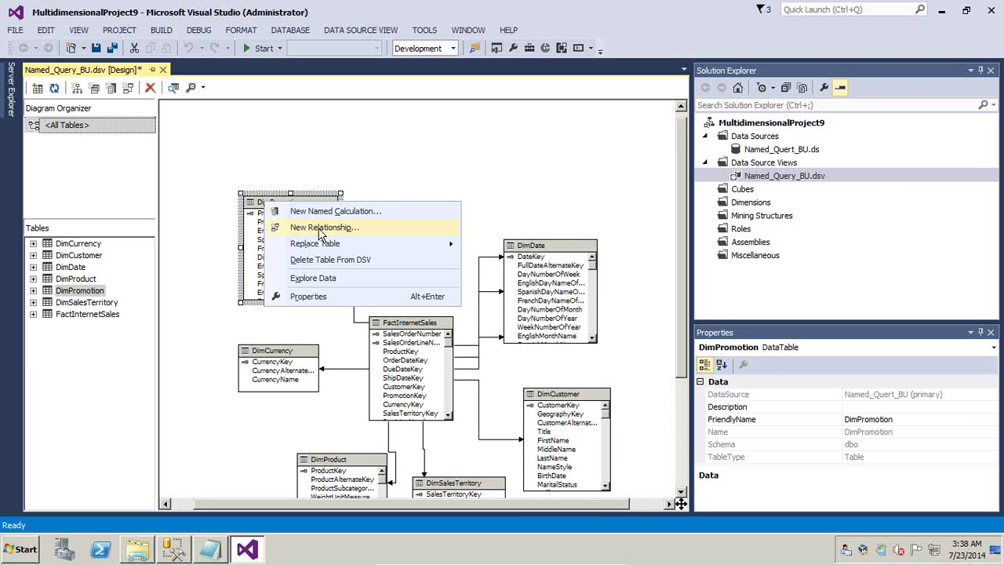
click(330, 278)
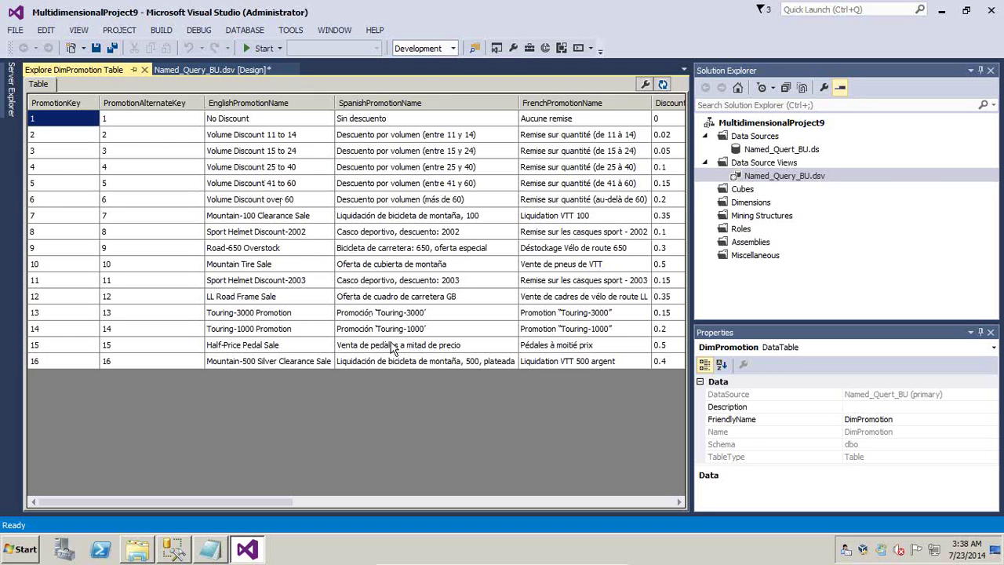
click(388, 504)
drag(388, 505, 537, 517)
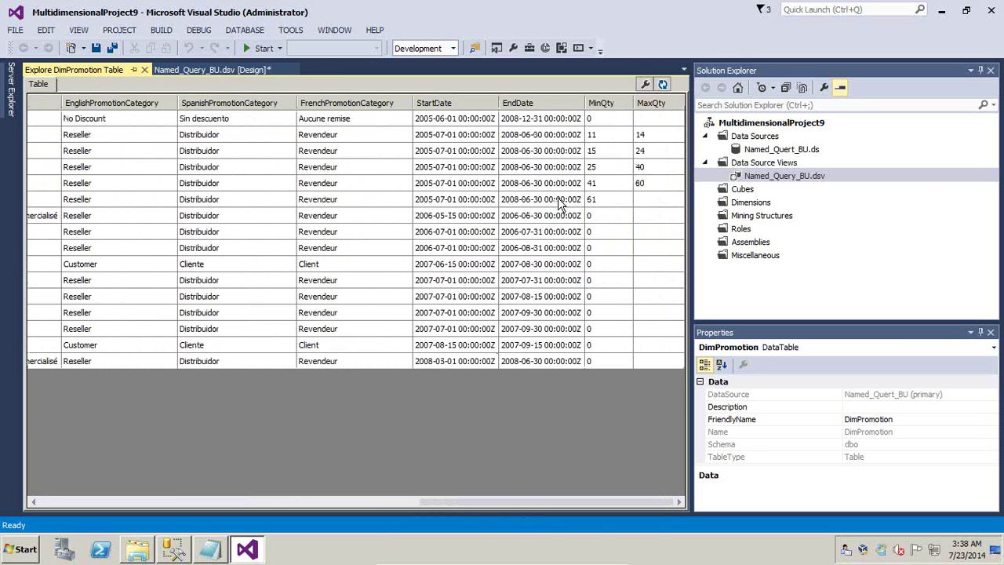
click(144, 70)
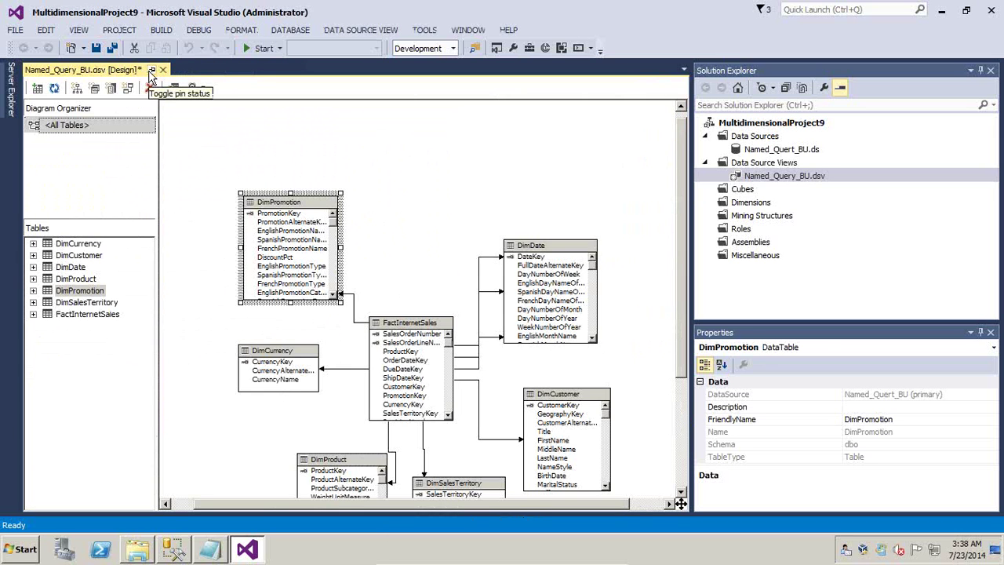
Try to start a new named query in the Named_Query_BU data source view
right_click(427, 203)
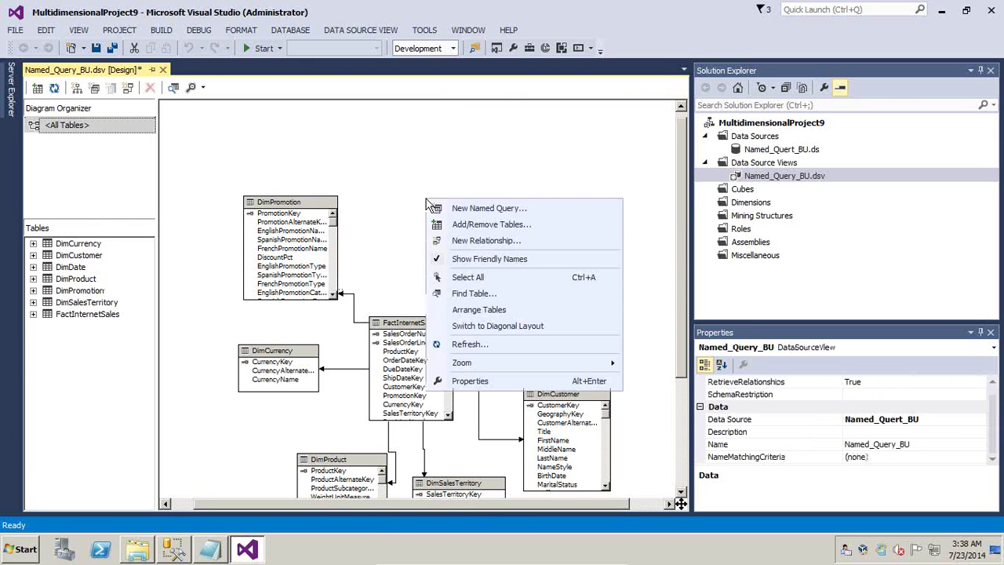
click(468, 210)
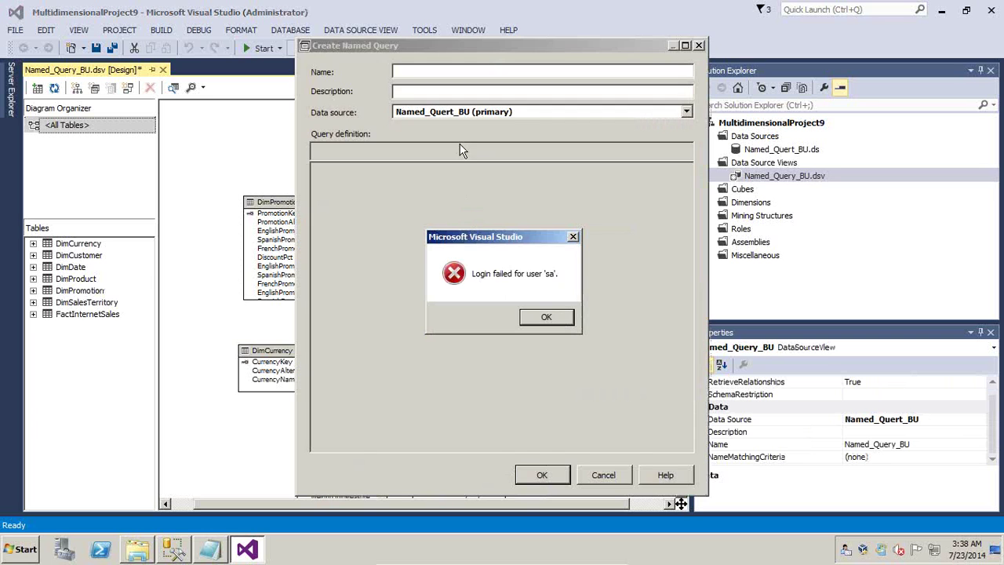
click(545, 316)
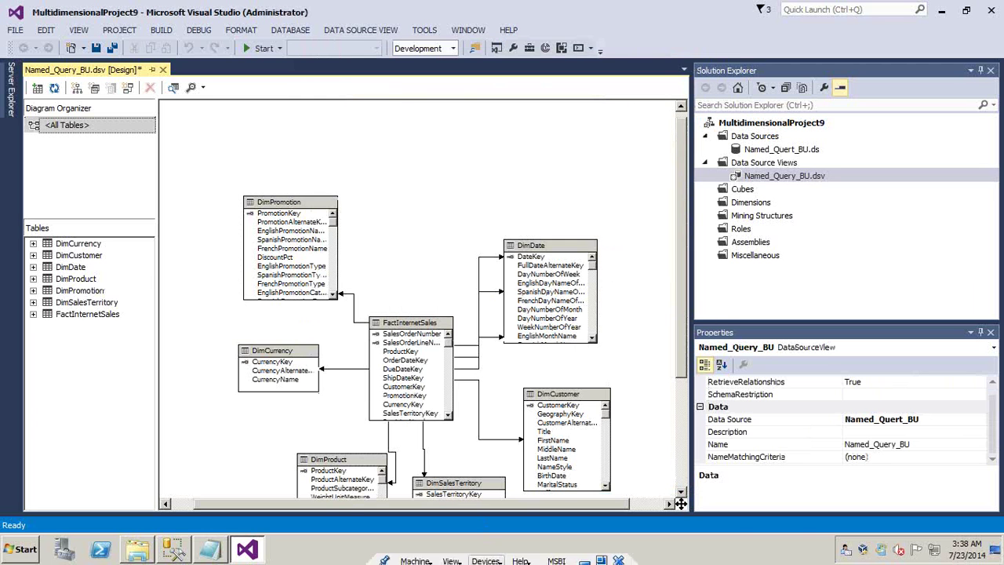
Switch to the Practice2 project and try to start a named query in the Practice2 data source view, supplying the connection password
click(585, 558)
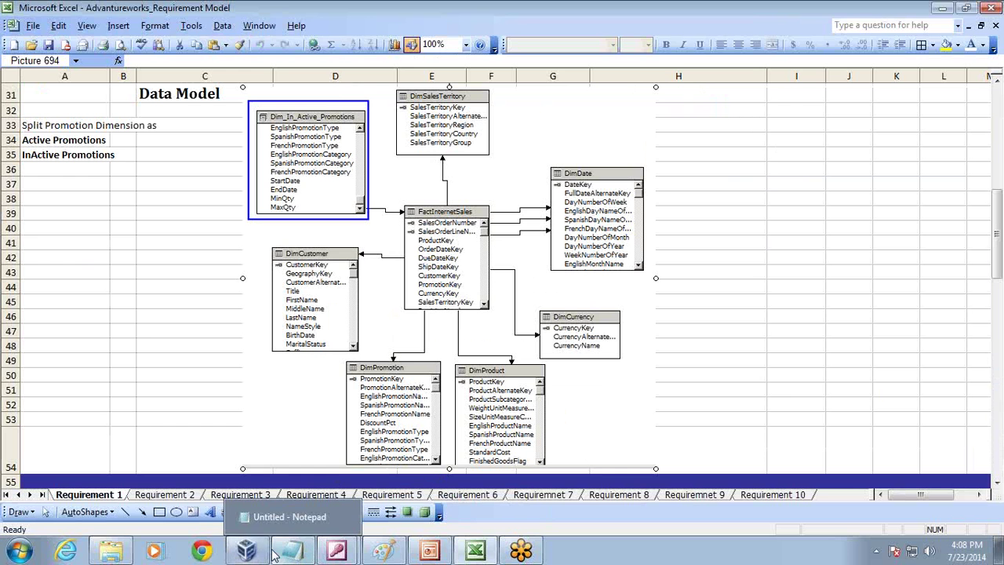
mouse_move(337, 549)
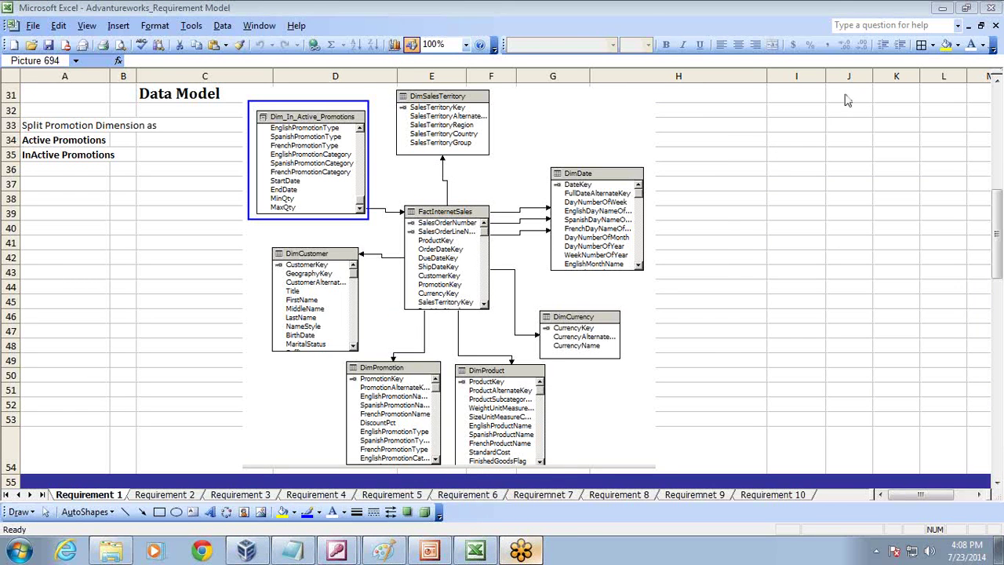
key(alt+Tab)
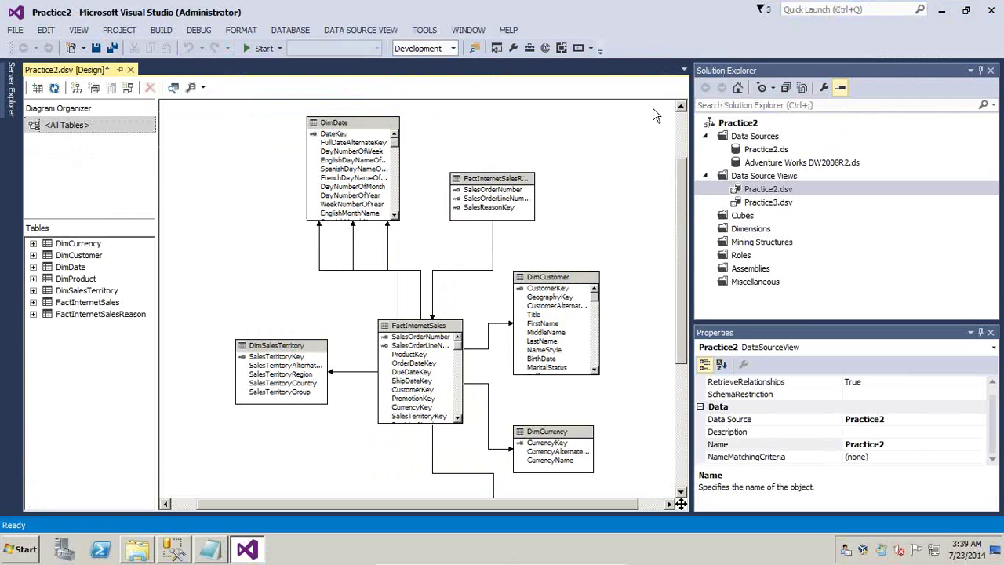
right_click(590, 149)
click(614, 161)
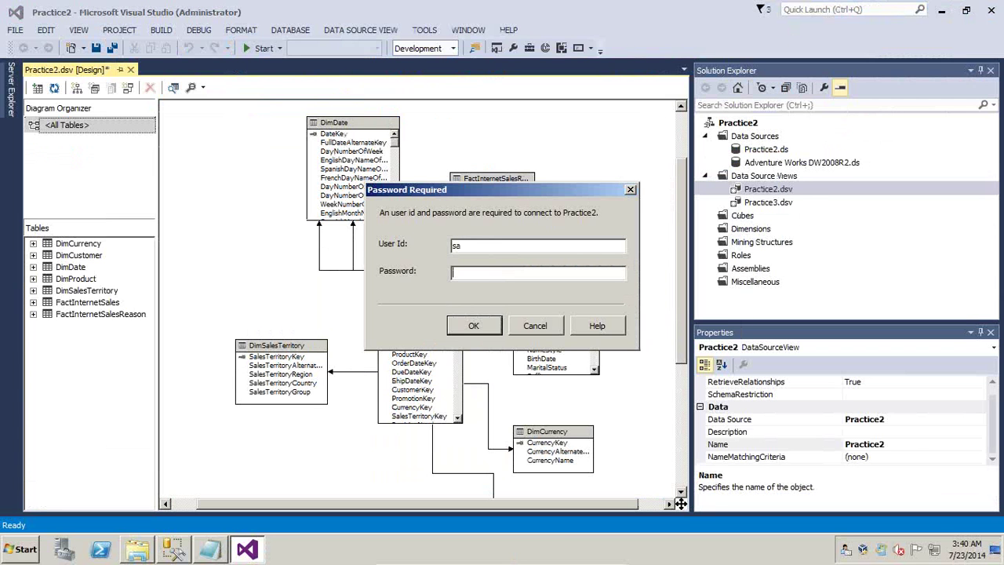
text(***)
key(Return)
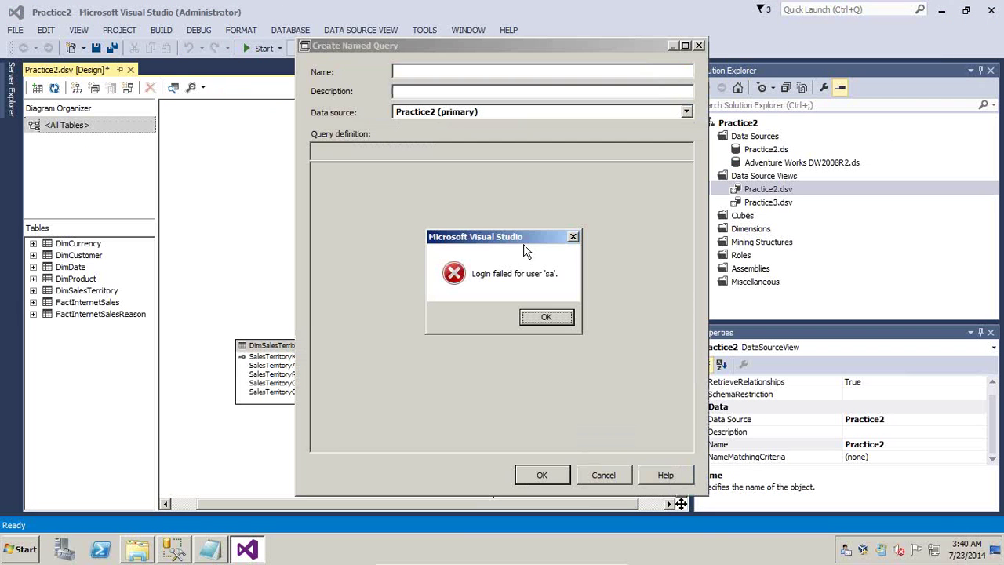
click(547, 318)
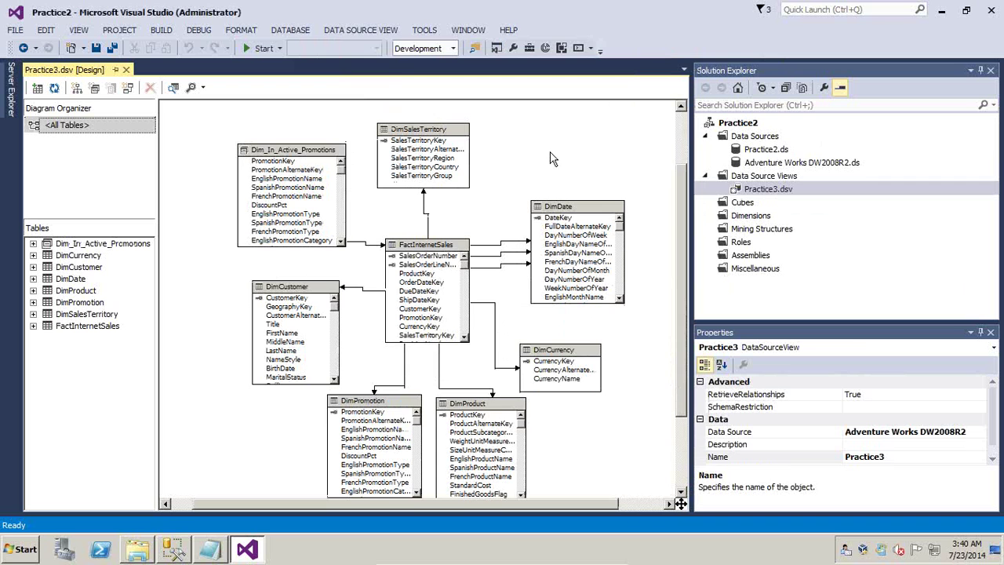
Delete the Dim_In_Active_Promotions named query from the Practice3 data source view
click(267, 147)
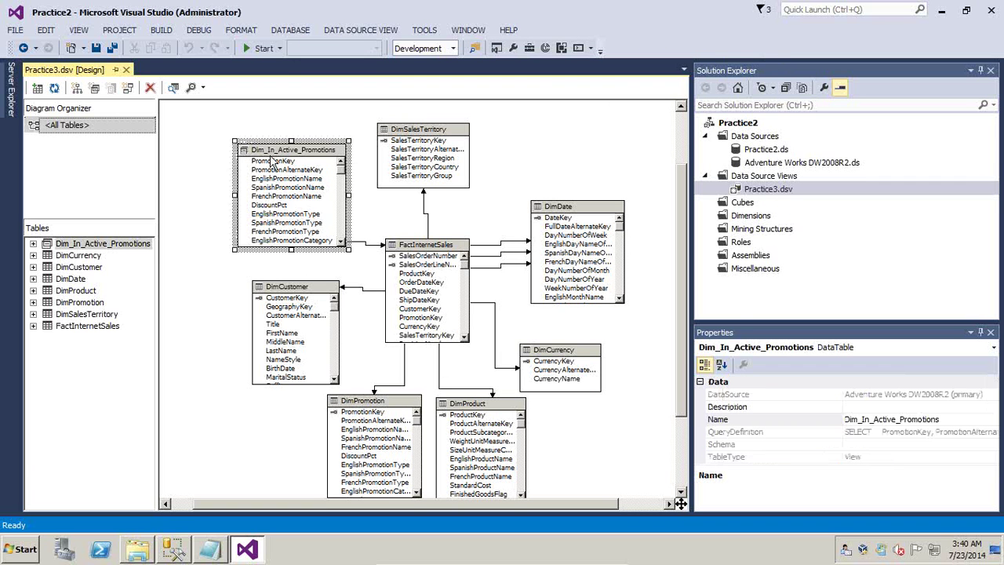
key(Delete)
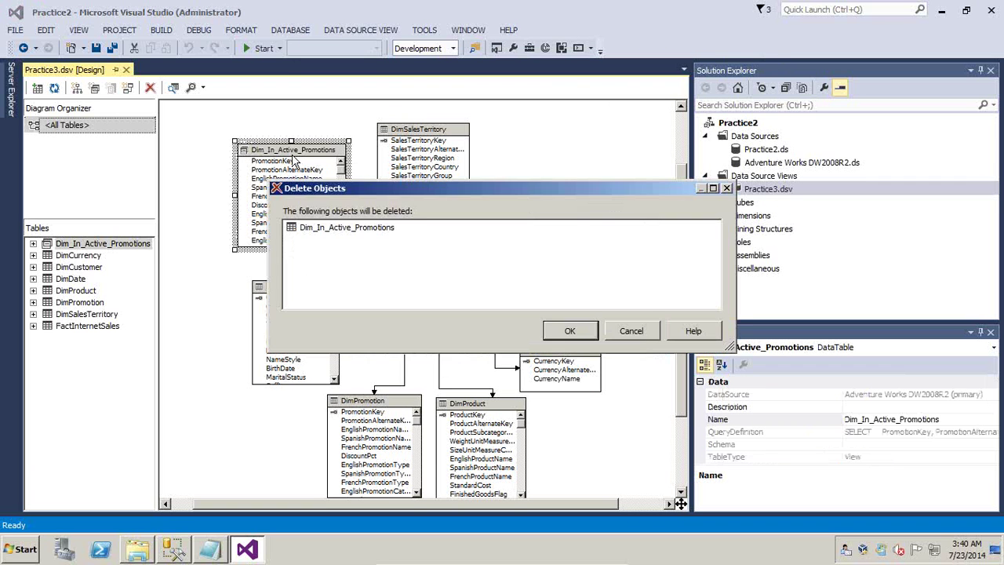
click(570, 330)
Start a new named query in the Practice3 data source view and name it Dim_Active_Promotions
right_click(558, 152)
click(580, 158)
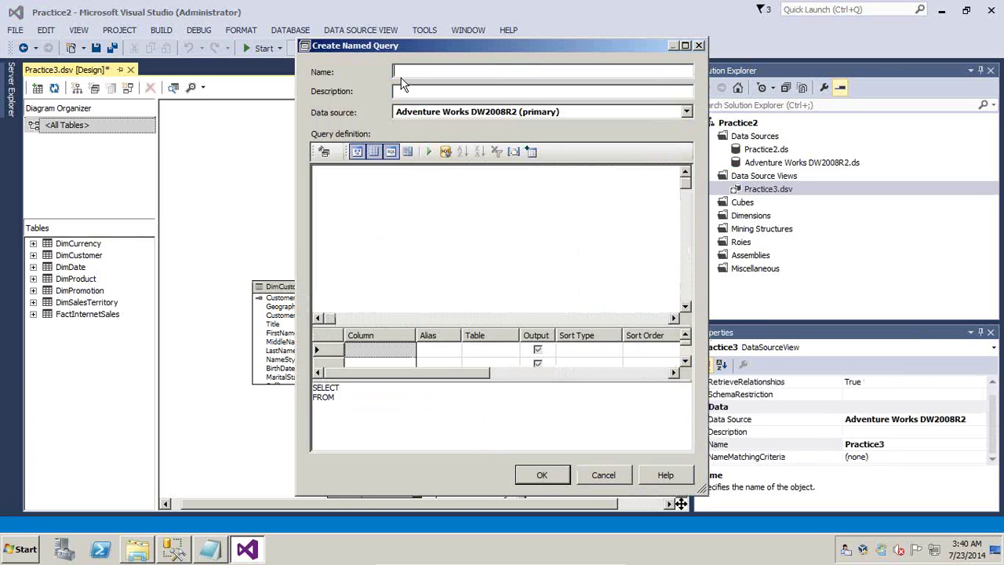
text(Di)
text(m_Active_Prpmotions)
Copy the DimPromotion query filtering GETDATE() not between StartDate and EndDate from SQL Server Management Studio into the named query definition in Visual Studio
click(174, 549)
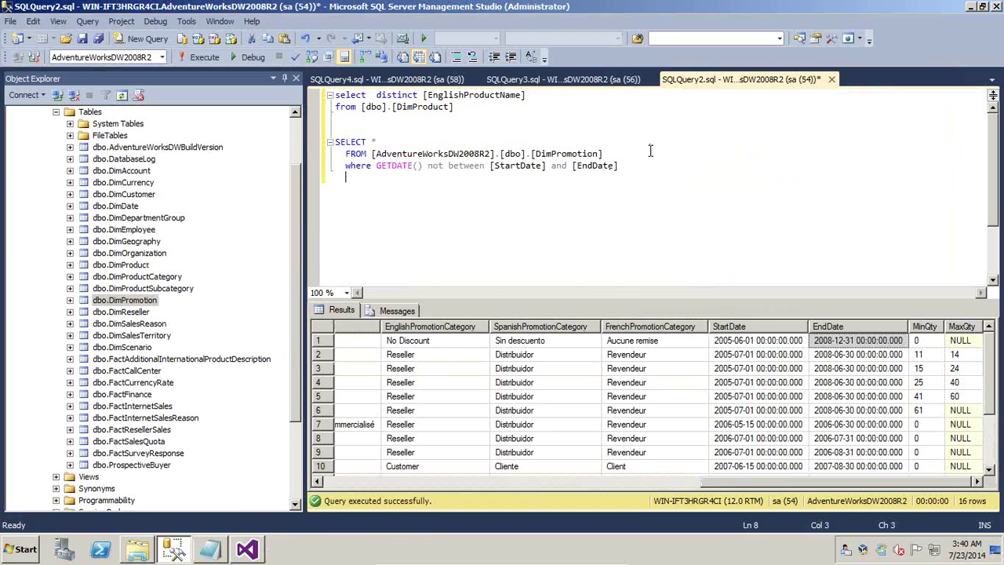
drag(618, 165, 335, 142)
key(ctrl+c)
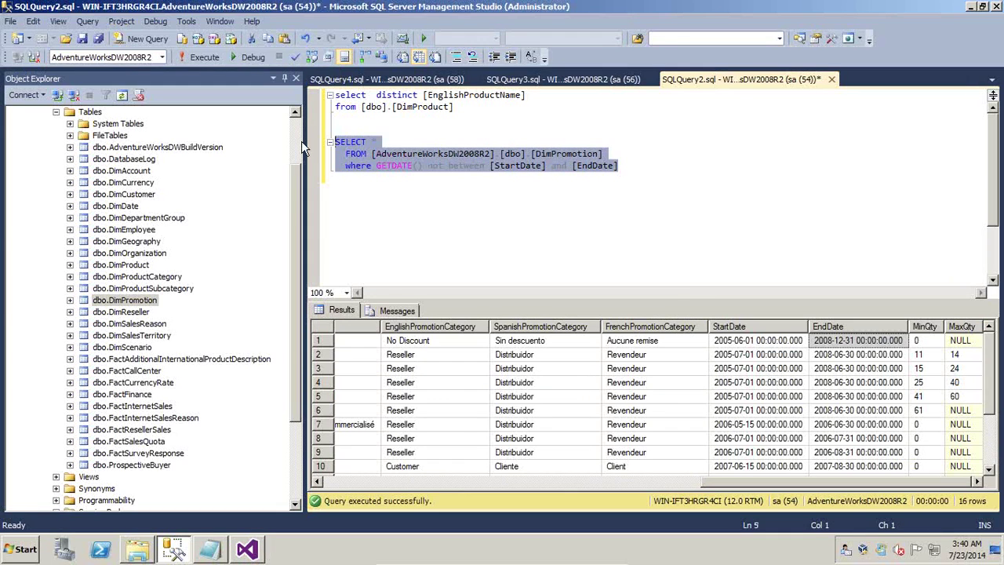
click(247, 549)
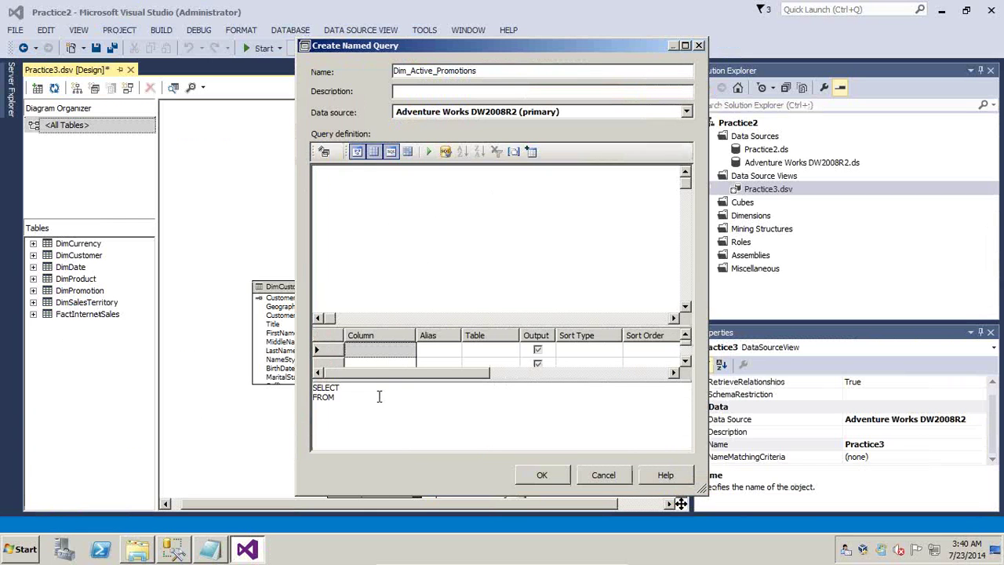
drag(382, 397, 289, 381)
key(ctrl+v)
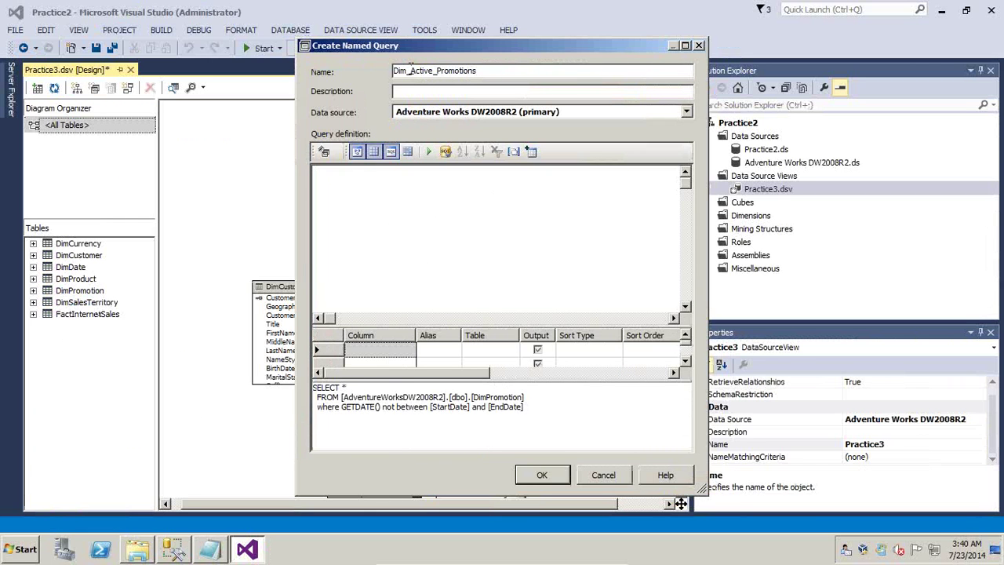
Change the named query's name to Dim_InActive_Promotions and apply the pasted SQL to the query designer
click(410, 71)
text(In)
click(437, 292)
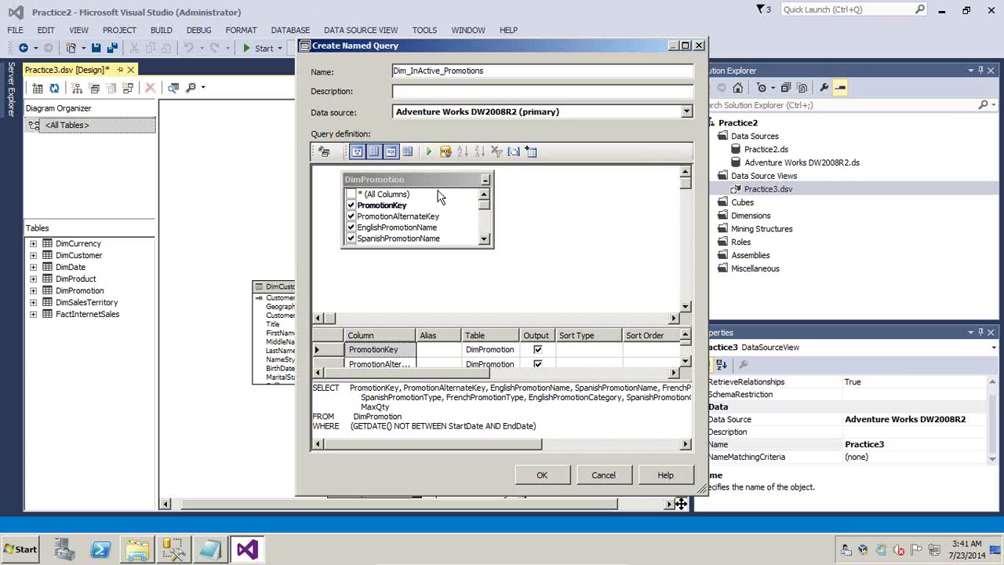
Run the Dim_InActive_Promotions query, enlarge the dialog to check its result rows, and save the named query
click(429, 152)
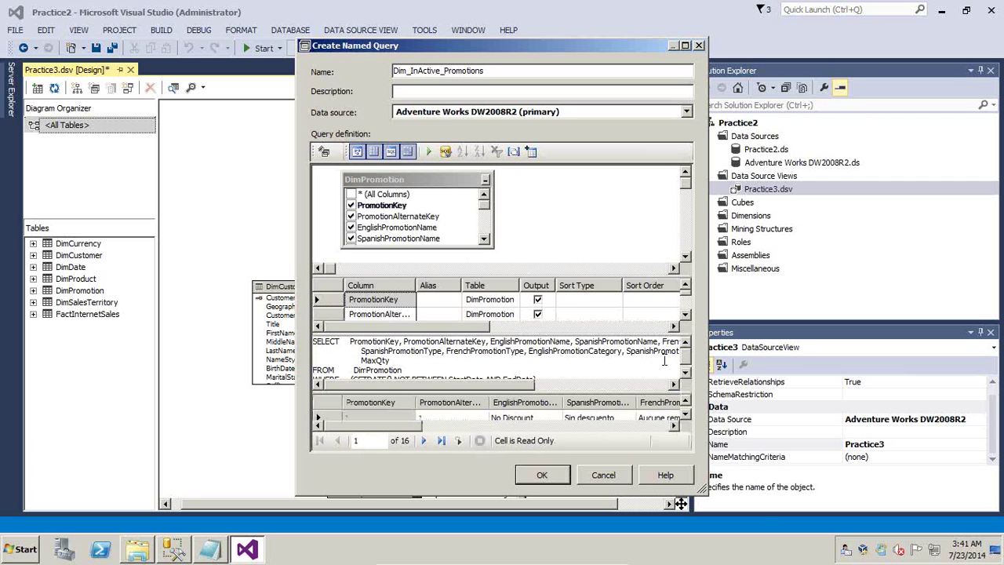
drag(704, 492, 765, 526)
click(745, 454)
click(745, 454)
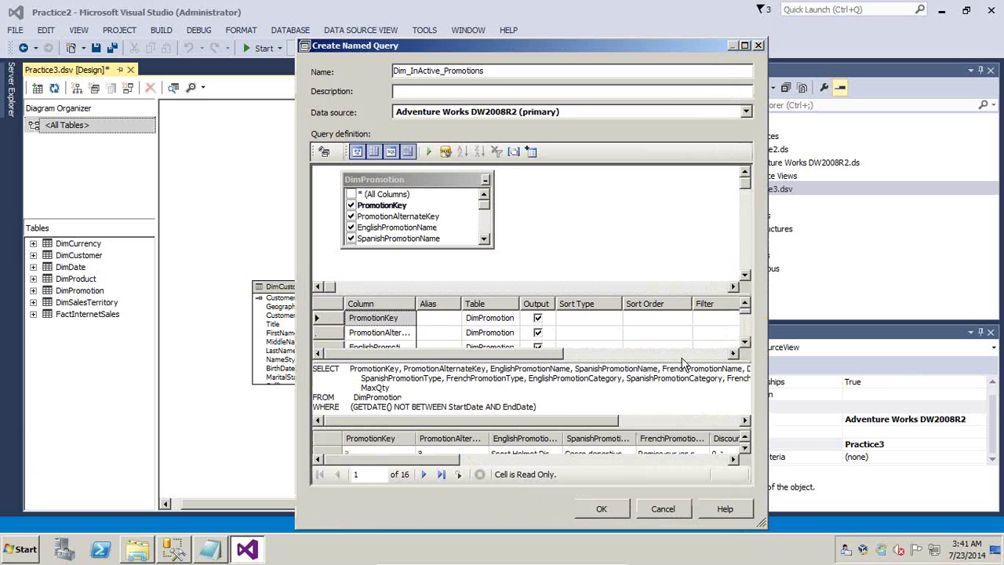
click(604, 509)
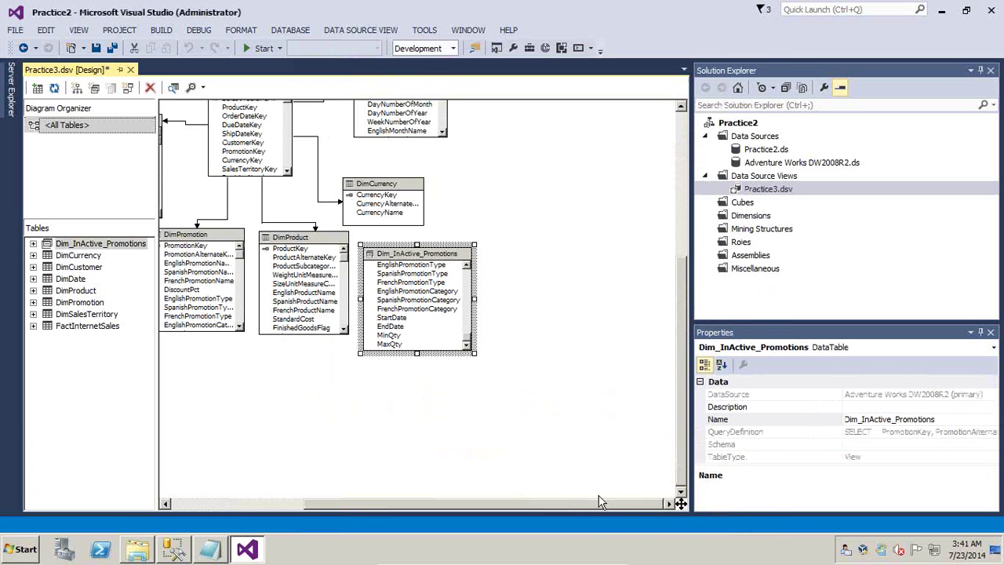
Move the Dim_InActive_Promotions table in the diagram to the free space above DimCustomer, beside FactInternetSales
scroll(680, 416, up, 6)
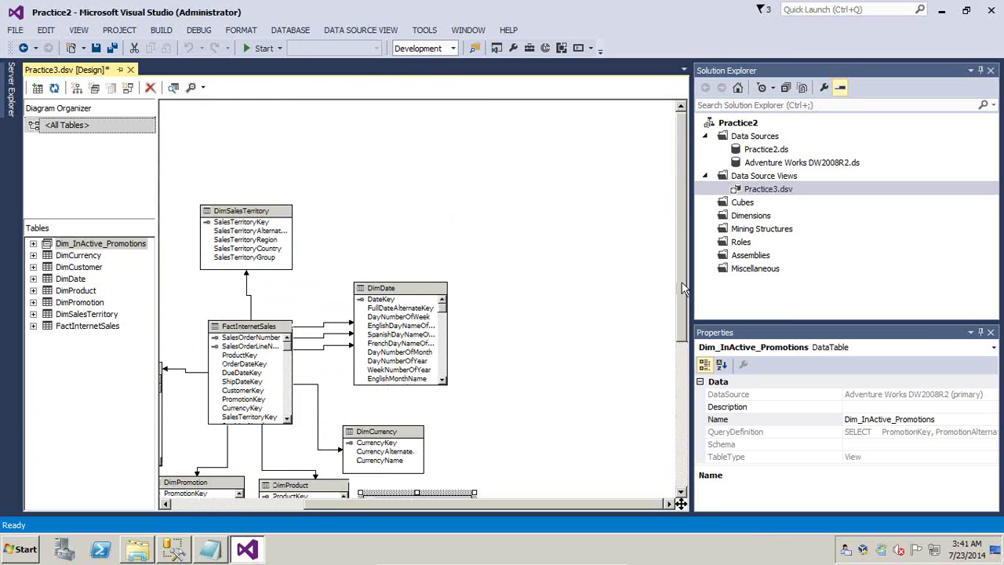
drag(501, 505, 354, 509)
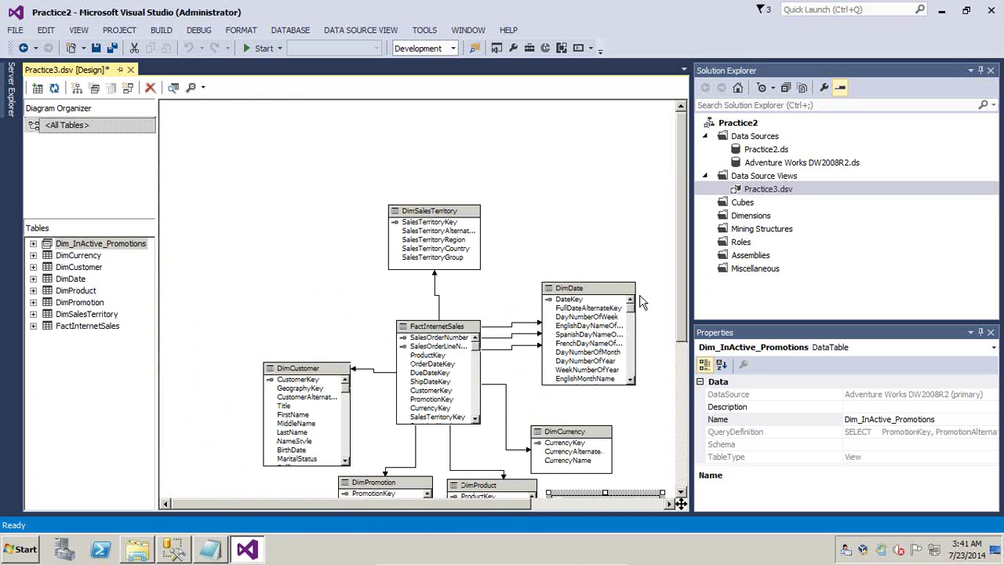
click(708, 255)
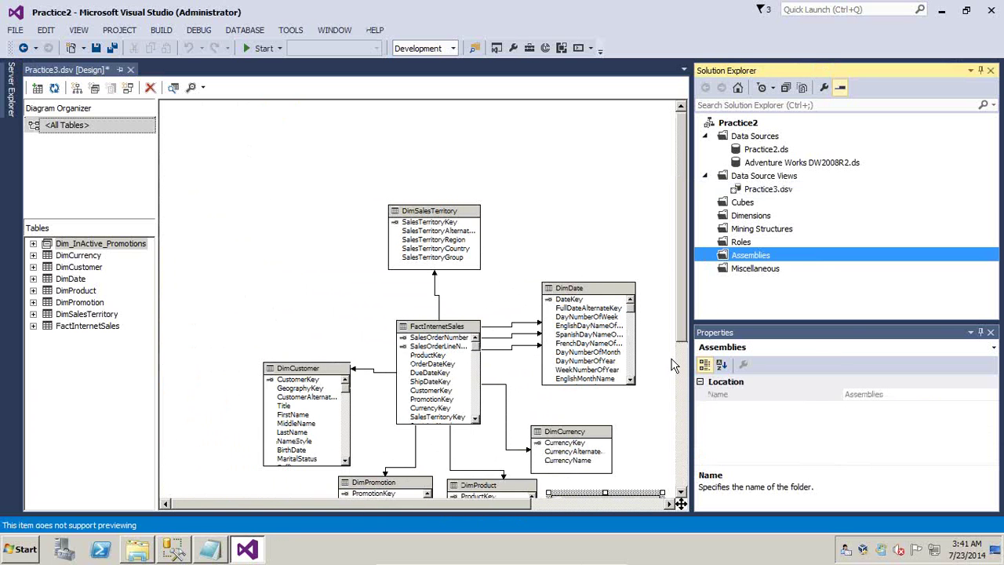
drag(680, 328, 683, 403)
click(585, 371)
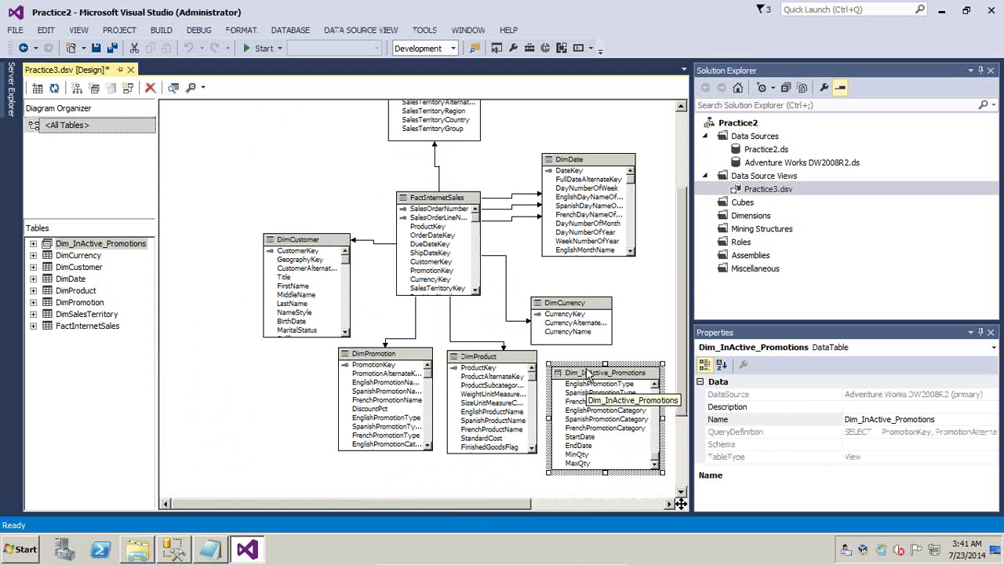
drag(585, 371, 275, 114)
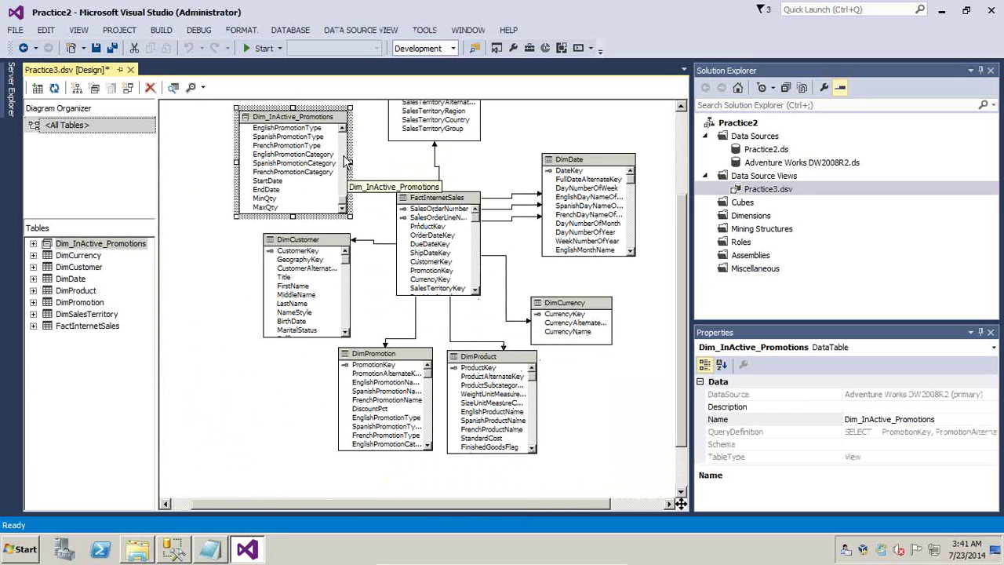
Start a new relationship from FactInternetSales and set Dim_InActive_Promotions as the source (foreign key) table
click(408, 199)
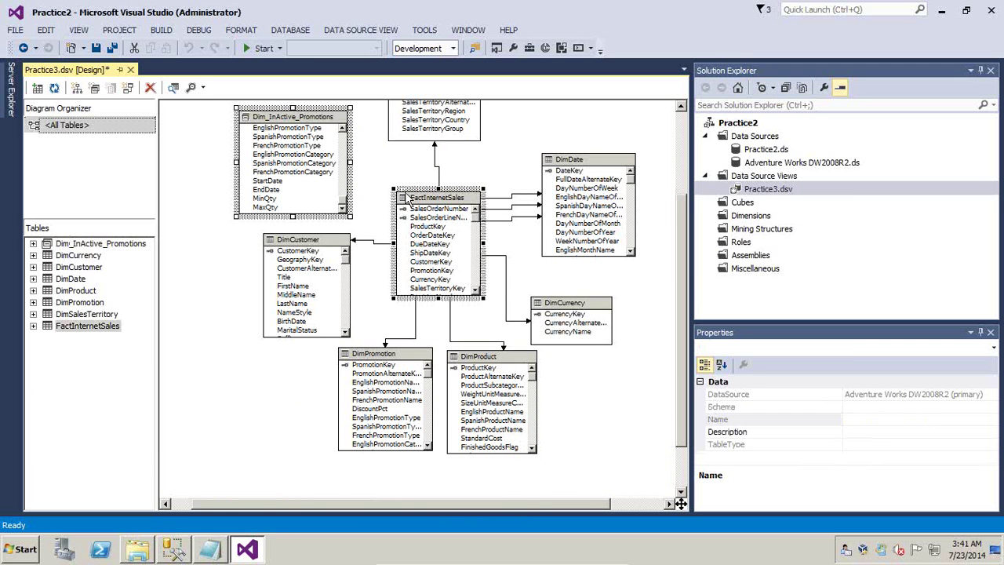
right_click(408, 200)
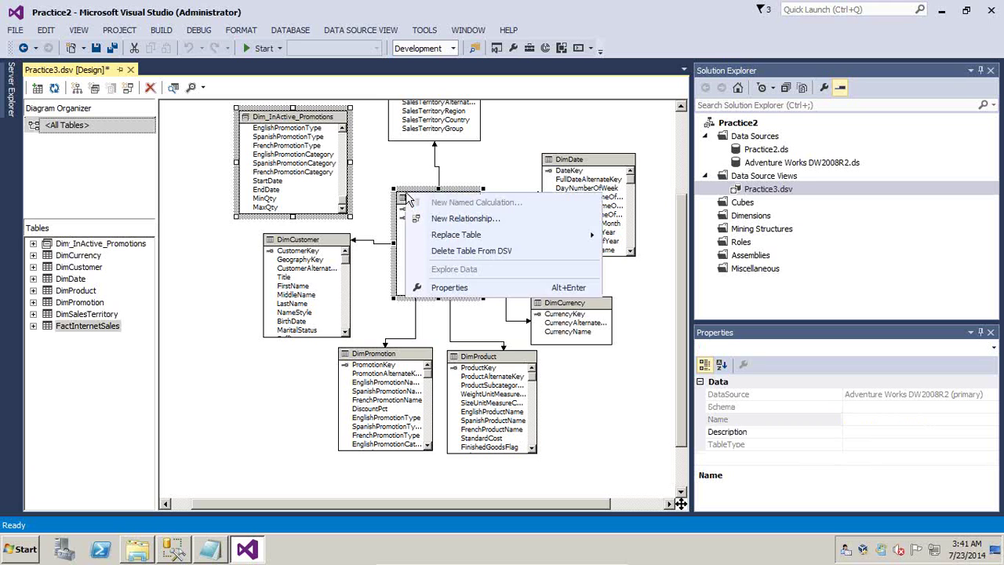
click(439, 216)
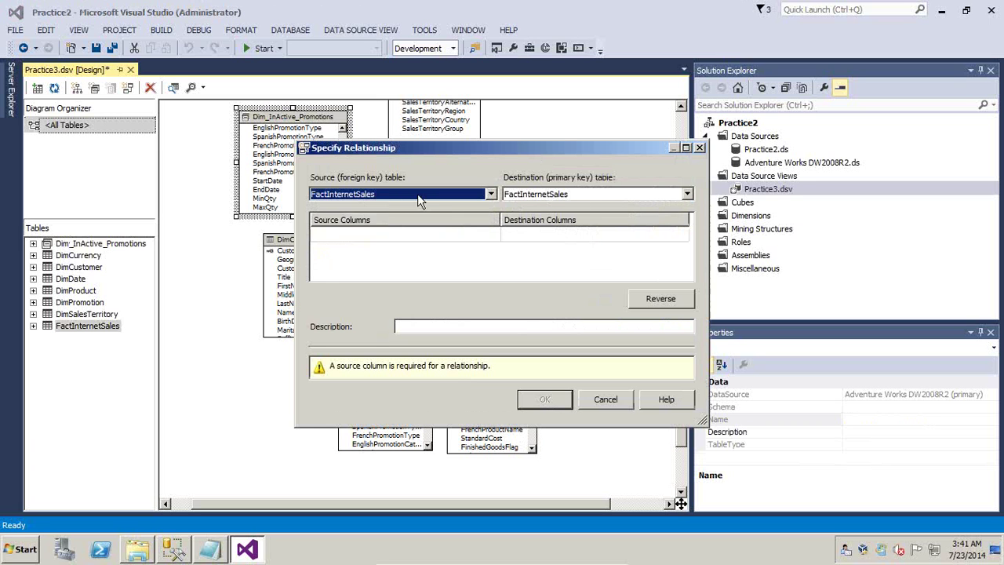
click(417, 194)
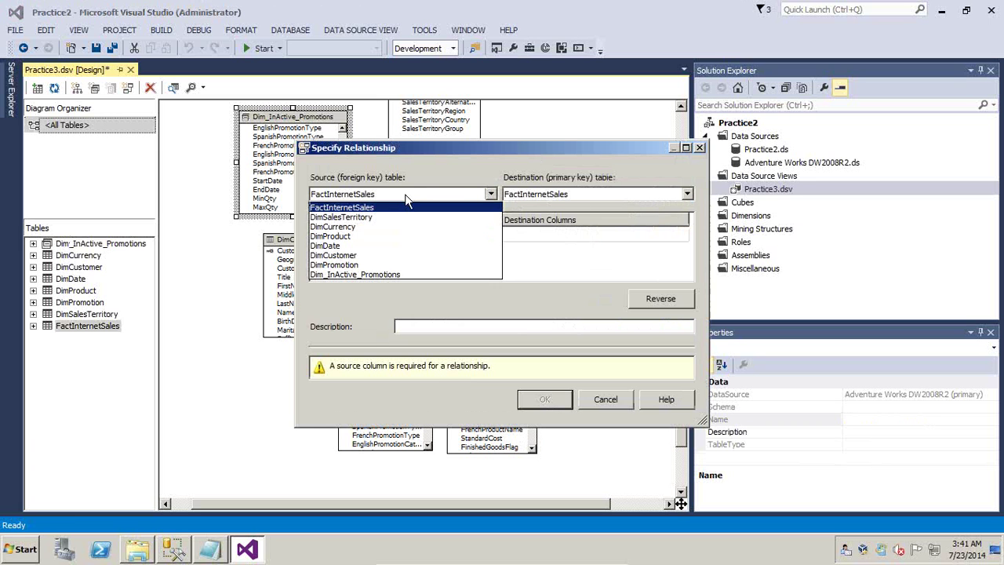
click(369, 275)
Relate the source column PromotionKey to the destination column PromotionKey of FactInternetSales and create the relationship
click(394, 235)
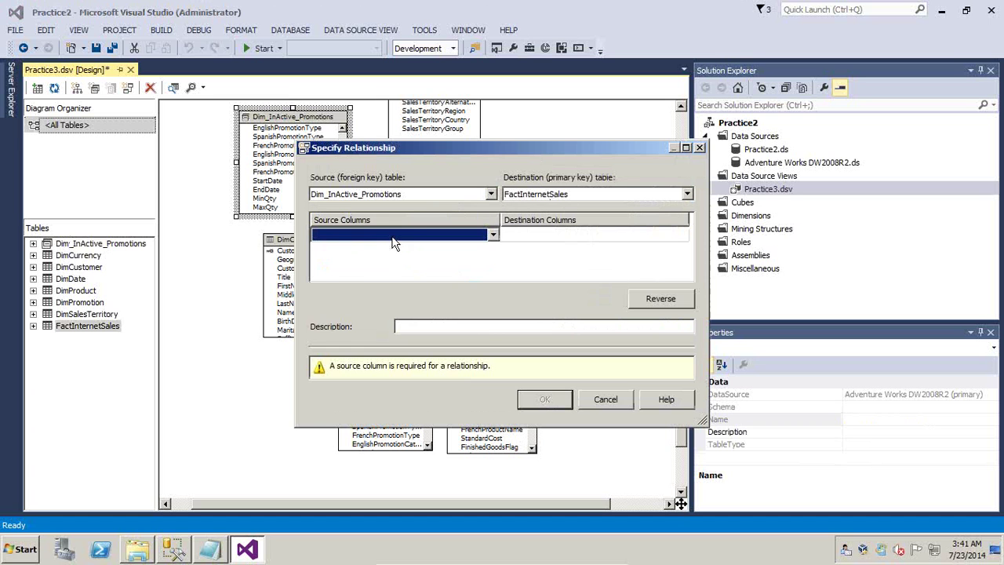
click(485, 232)
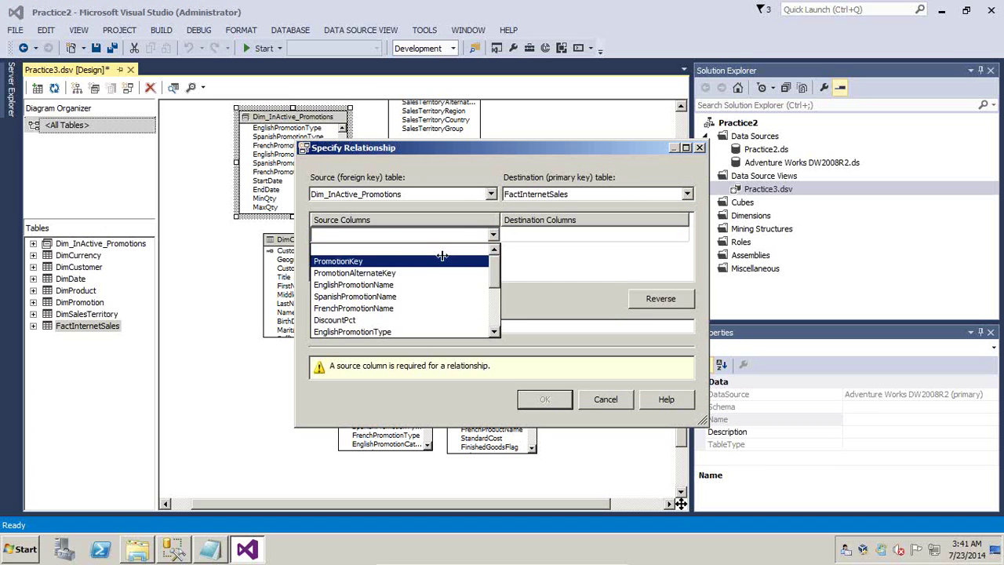
click(442, 261)
click(506, 239)
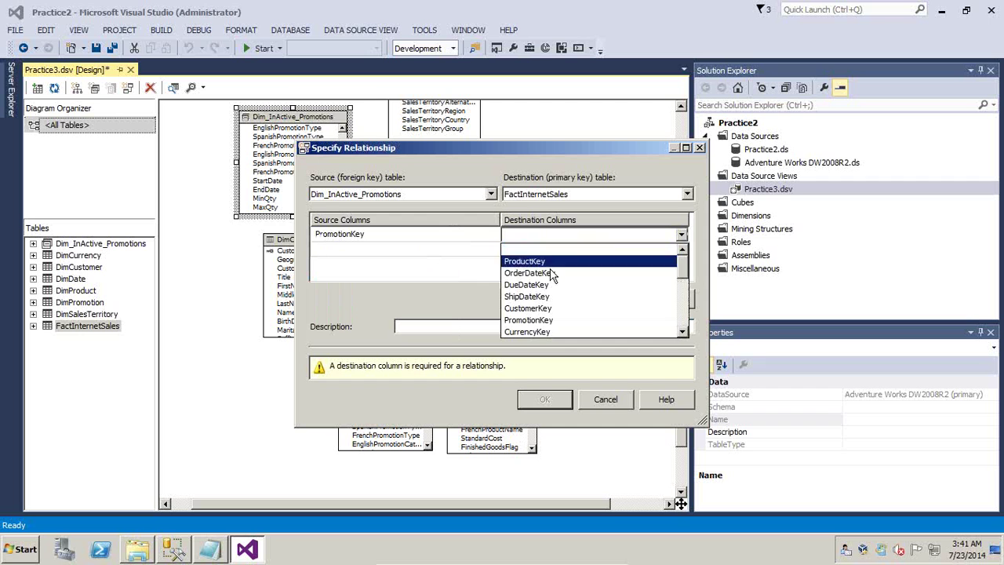
click(563, 321)
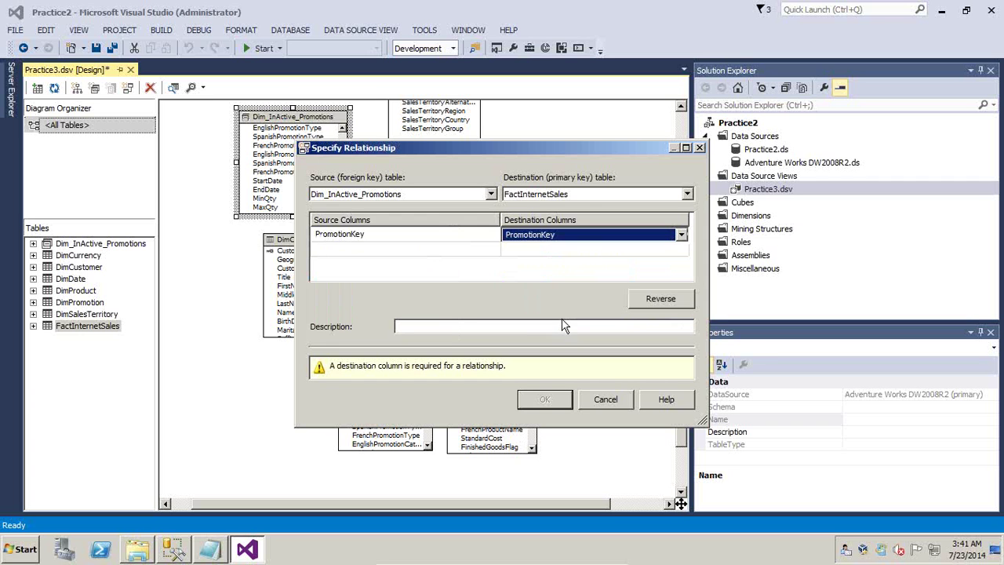
click(545, 367)
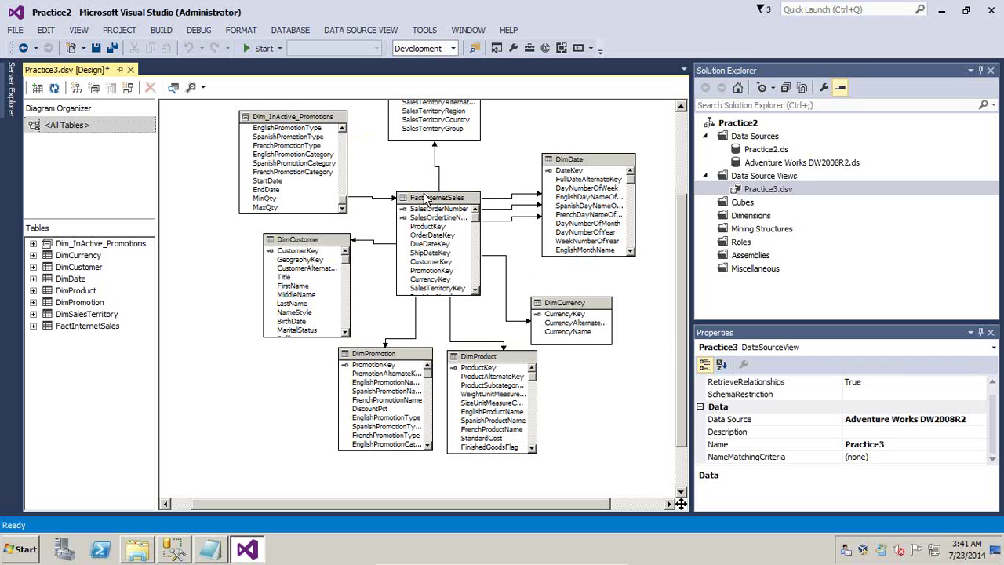
click(281, 117)
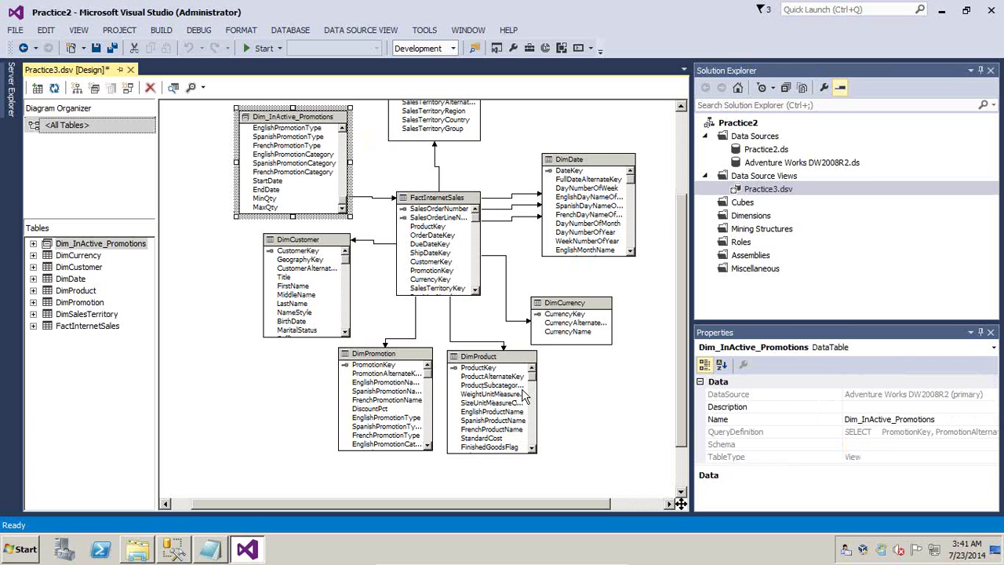
click(569, 392)
click(333, 129)
click(493, 394)
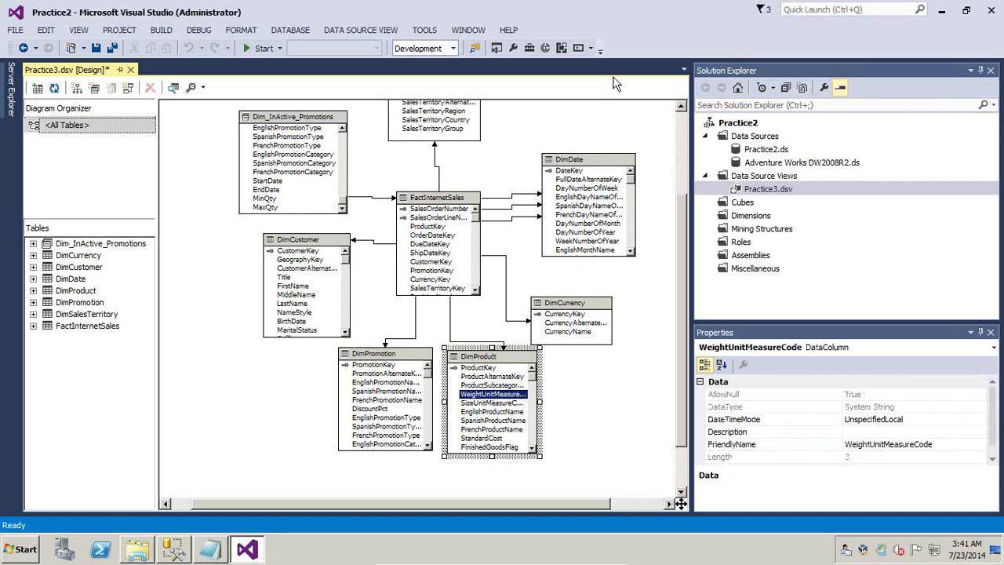
Explore the data of the Dim_InActive_Promotions named query
click(321, 119)
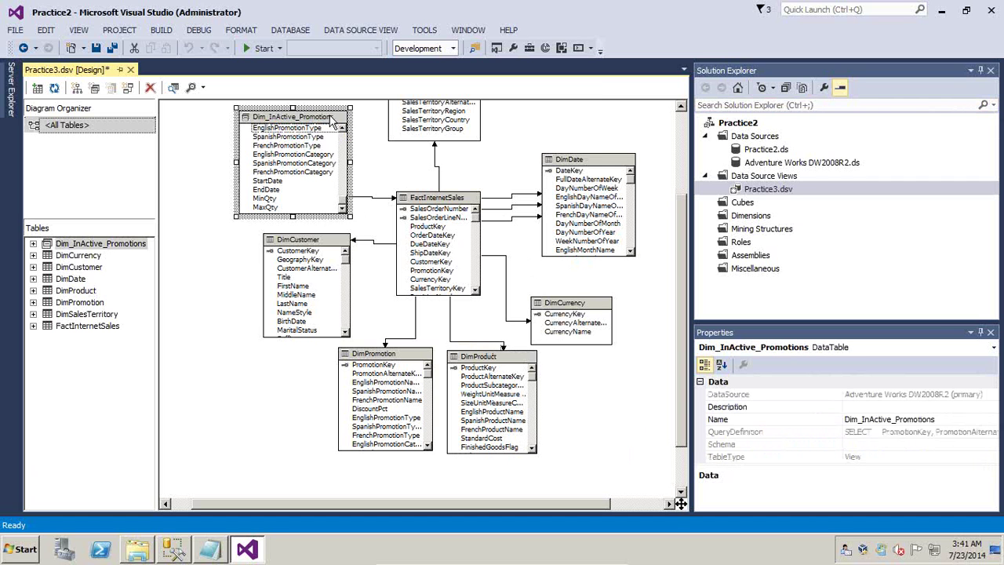
right_click(319, 116)
click(393, 206)
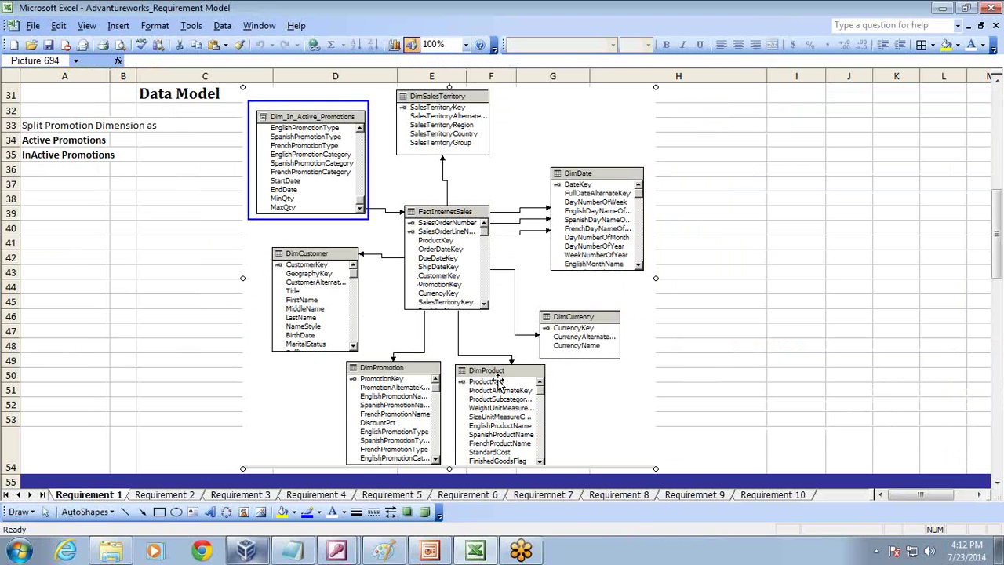
Switch to the PowerPoint presentation, show the Performance Considerations slide and highlight the bullet "Avoid named queries"
mouse_move(439, 551)
click(441, 496)
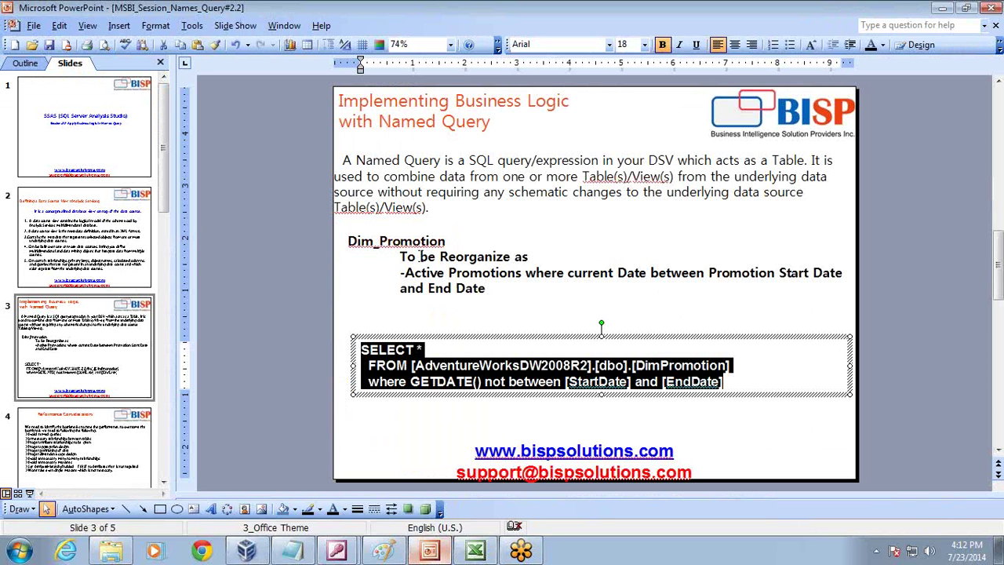
scroll(118, 352, down, 2)
click(110, 251)
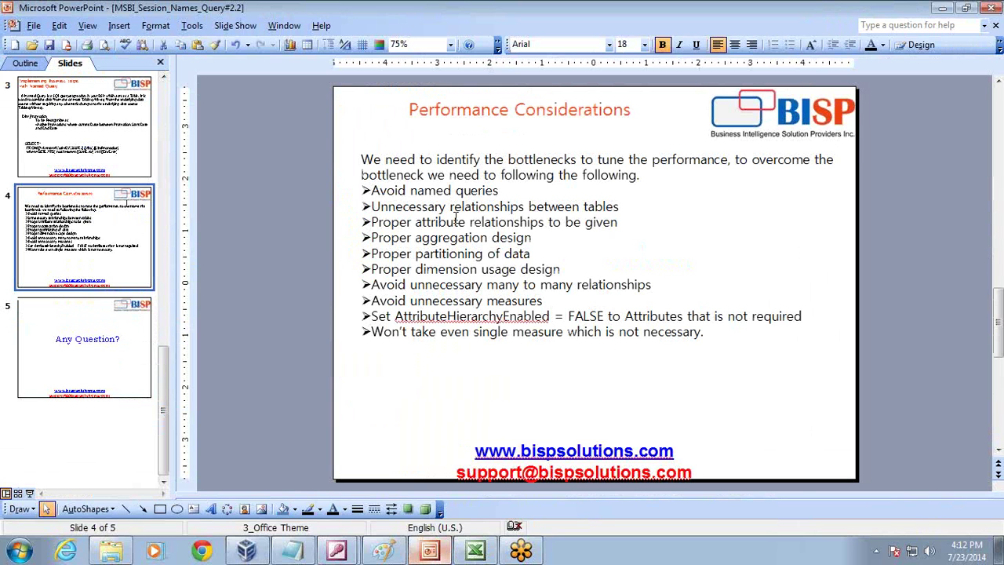
drag(503, 191, 370, 191)
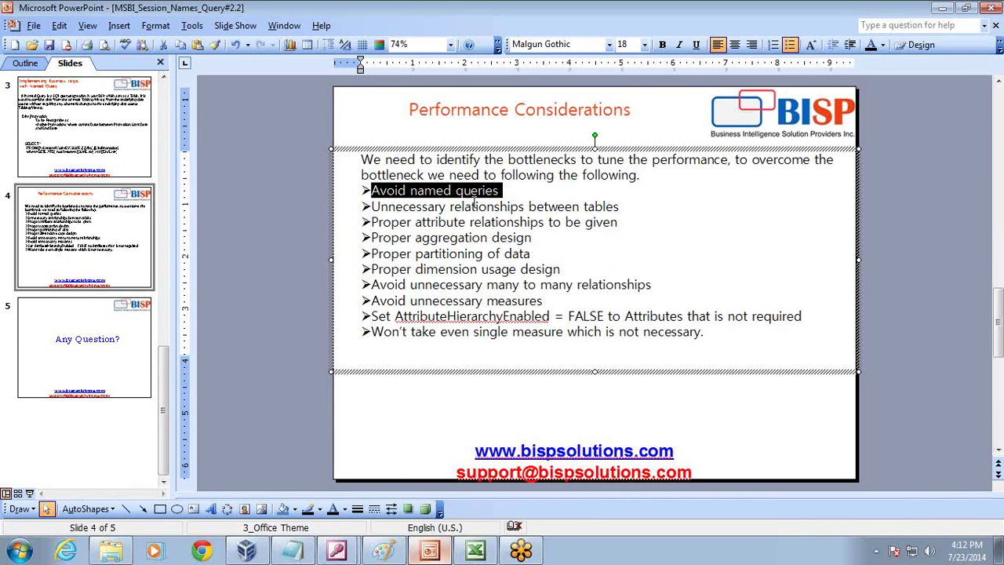
Back in Visual Studio, close the explored data, open Dim_InActive_Promotions for editing and enlarge the query's column grid
click(256, 549)
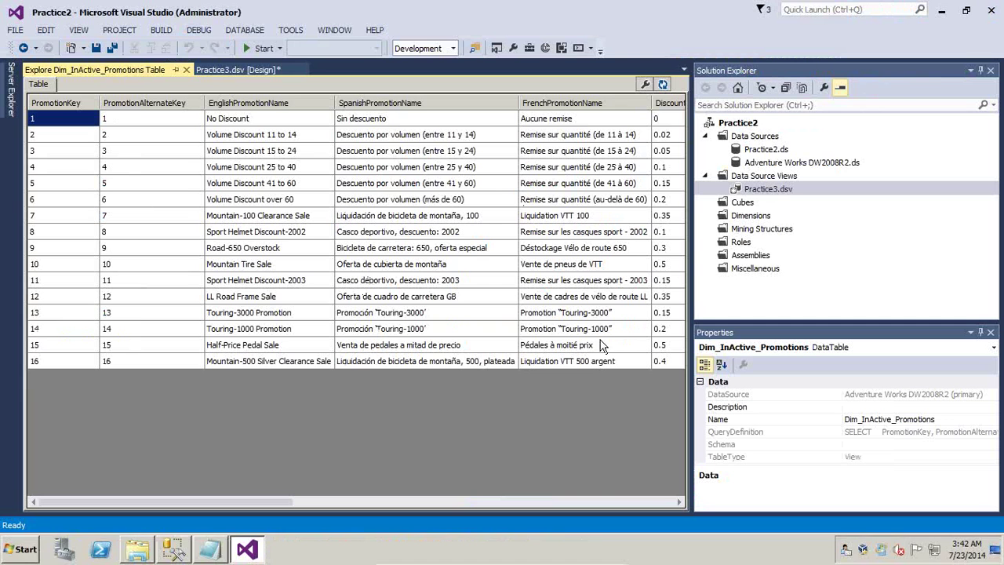
click(186, 70)
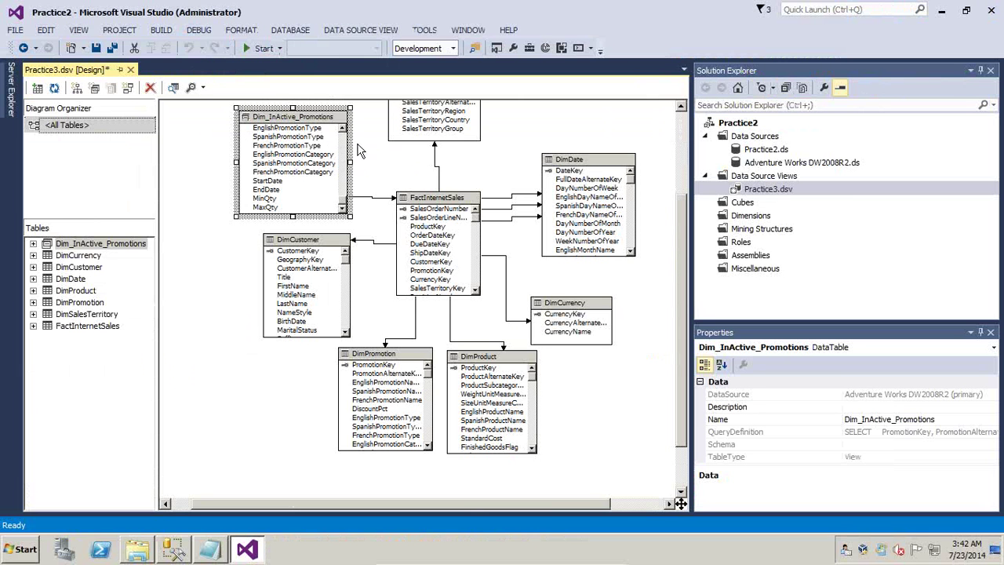
right_click(311, 118)
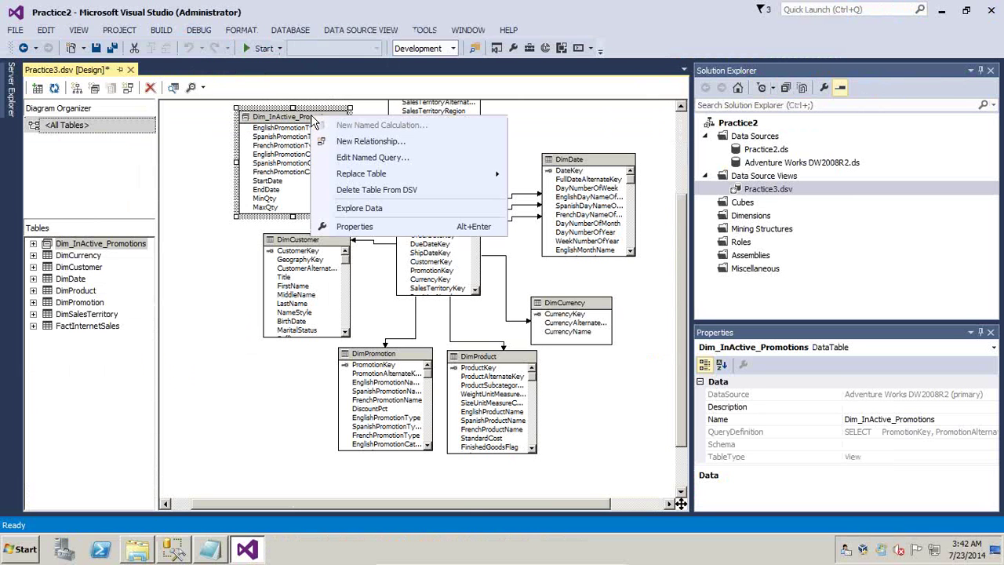
click(350, 158)
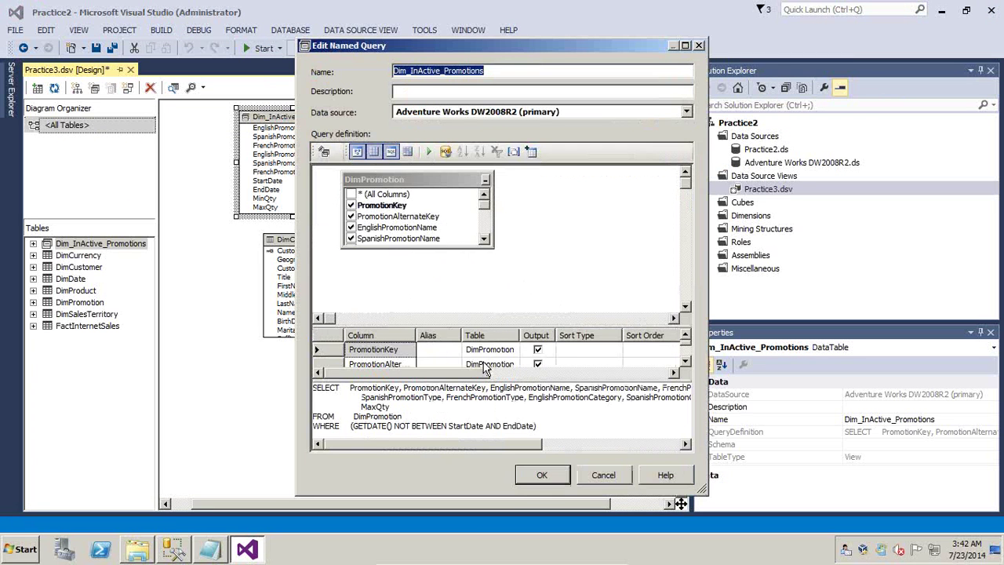
drag(491, 324, 499, 281)
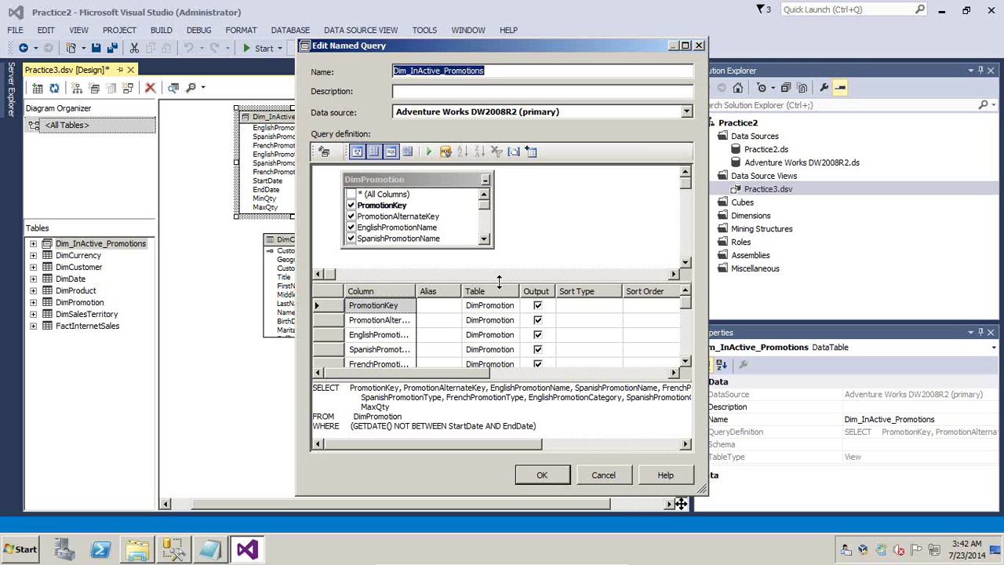
Switch to Notepad and add the line "Dim_Promotion---rename--->DIm_Promotions" below the inactive promotions query
key(alt+Tab)
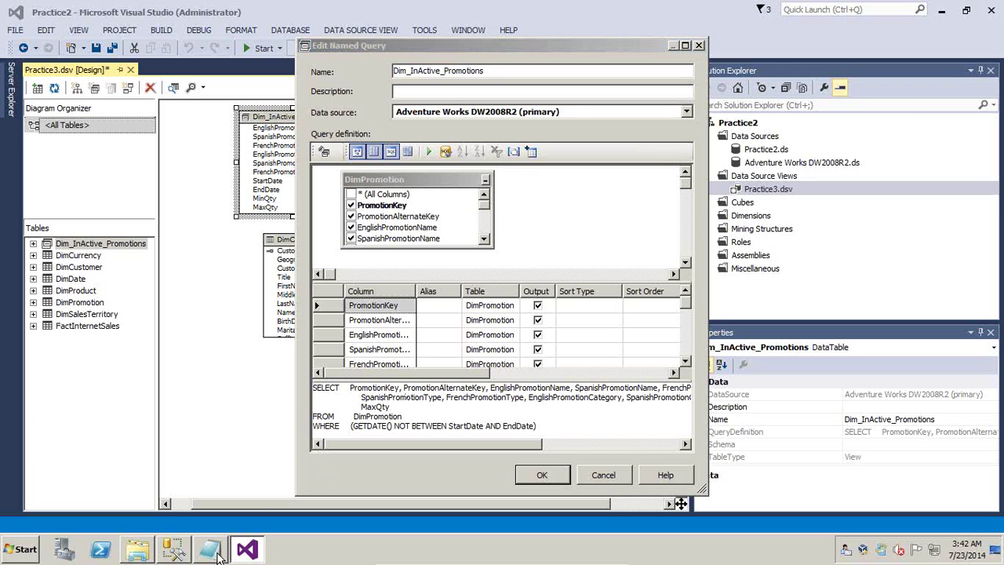
click(339, 369)
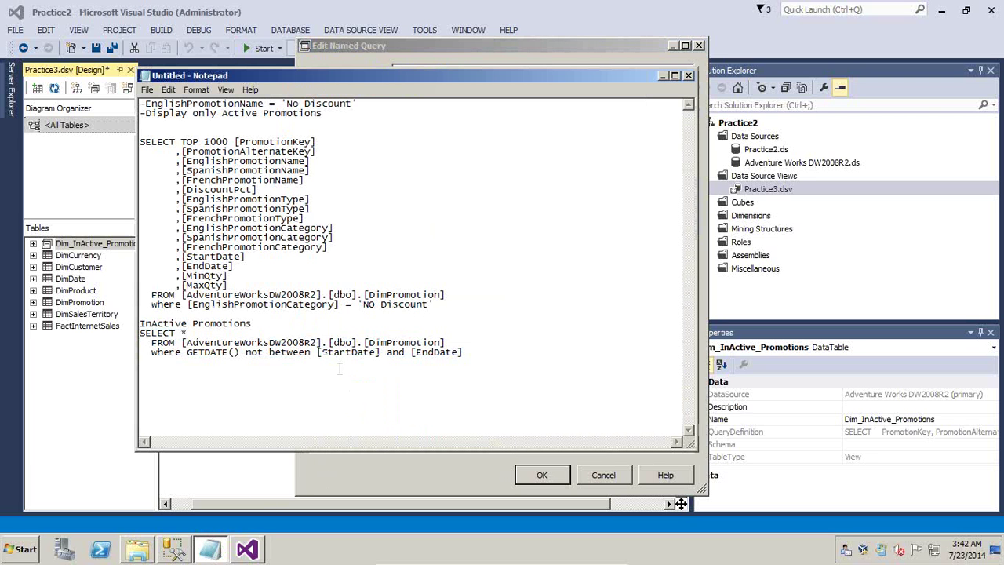
text(Dim_Promotion---New)
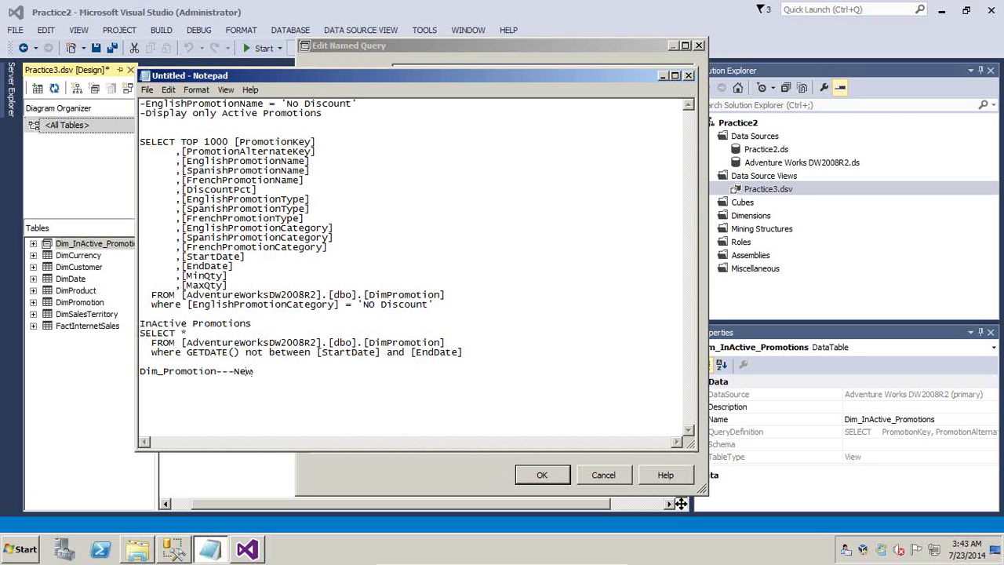
key(BackSpace)
key(BackSpace)
key(BackSpace)
text(rename---)
key(Return)
text(>New )
text(Name)
text(Dim_Promot)
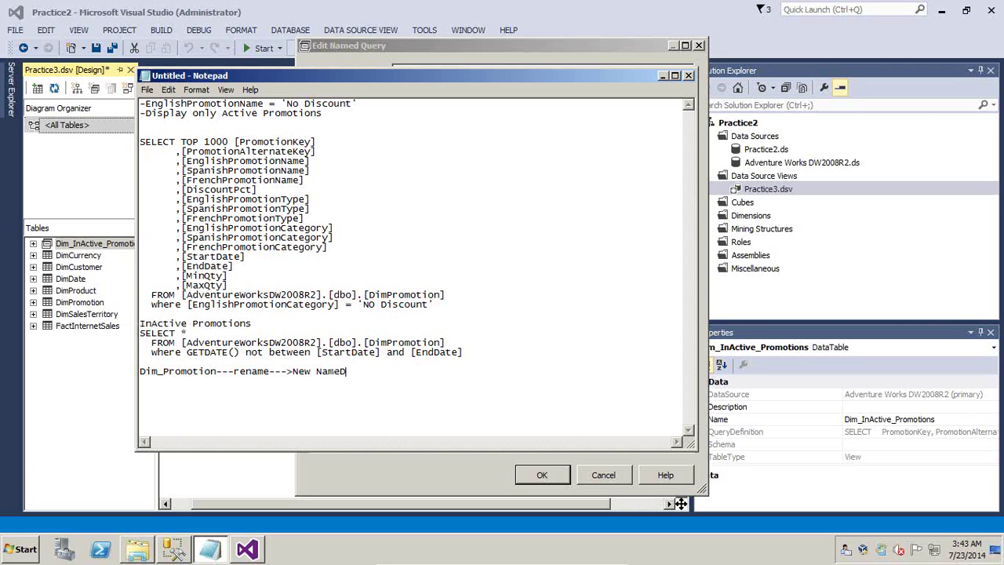
text(ions)
drag(341, 372, 293, 372)
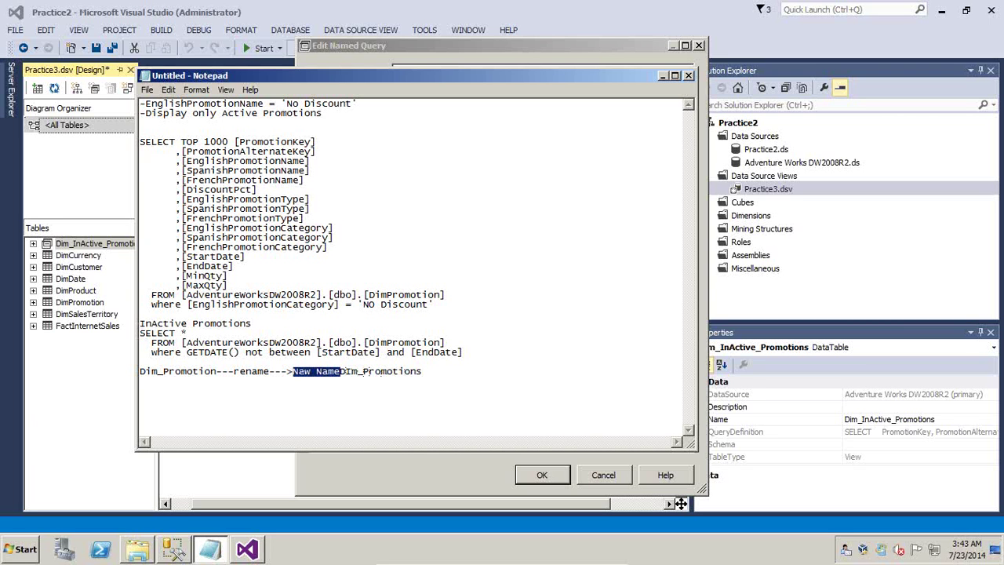
key(BackSpace)
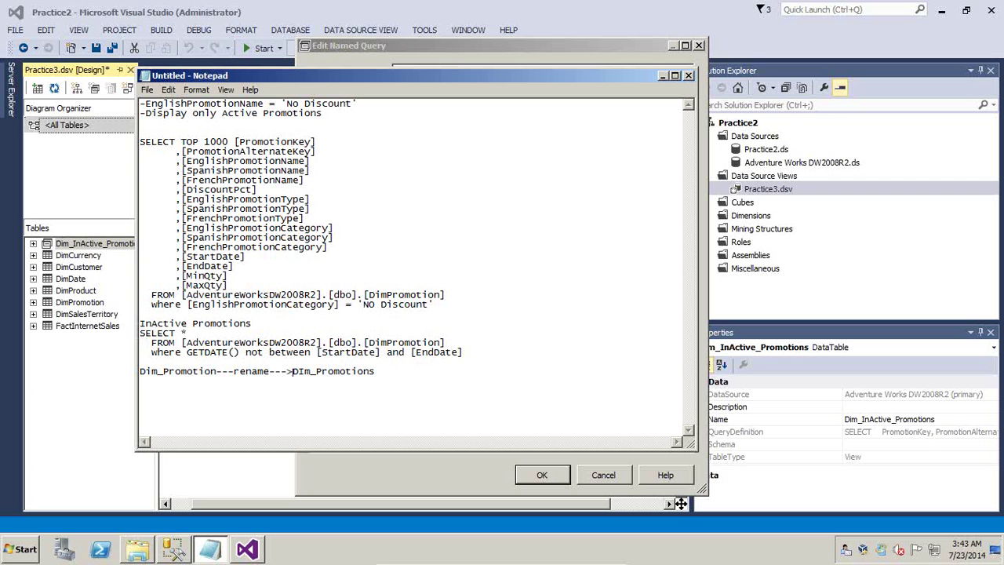
Cancel the named query editing in Visual Studio and add the line "named Query--->Database View:" to the Notepad notes
click(538, 66)
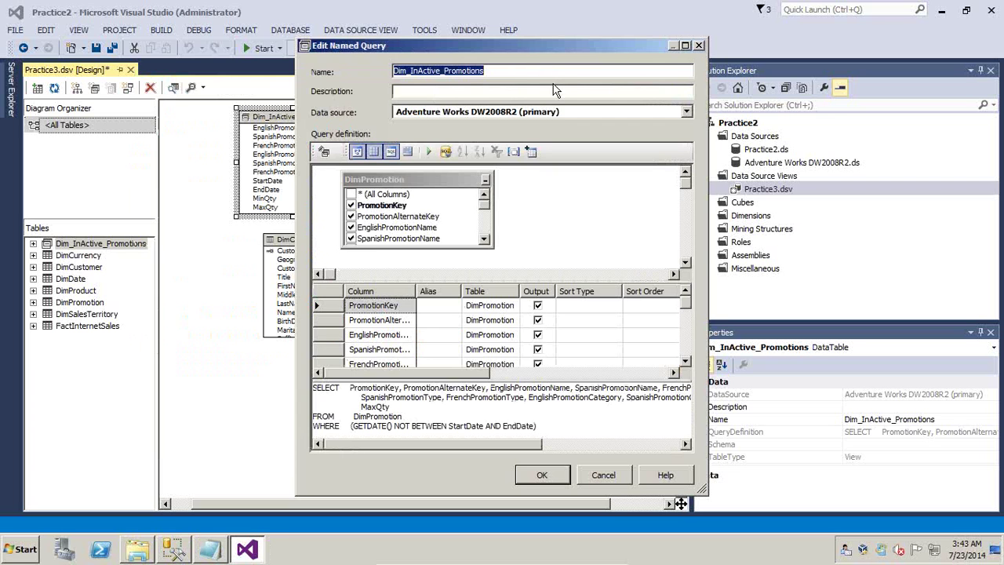
click(598, 476)
click(212, 549)
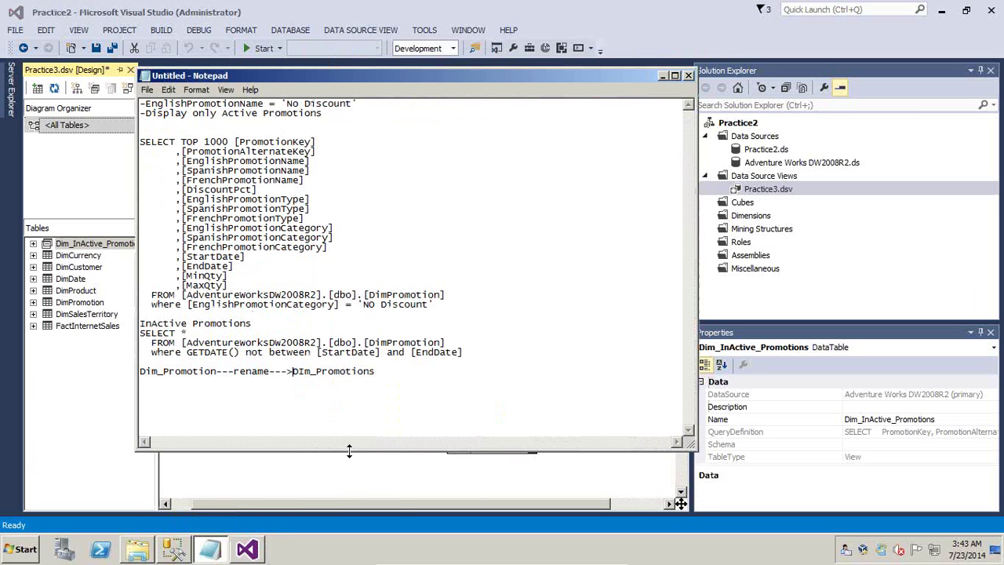
click(393, 374)
key(Return)
key(Return)
text(named Query--->Database )
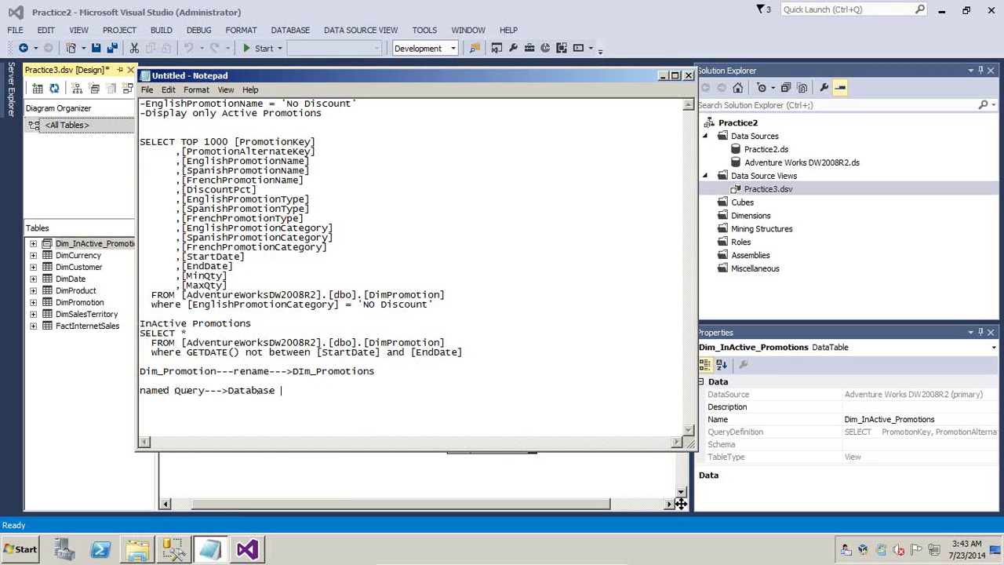
text(View:)
Switch to the PowerPoint presentation and show the closing "Any Question?" slide
mouse_move(522, 557)
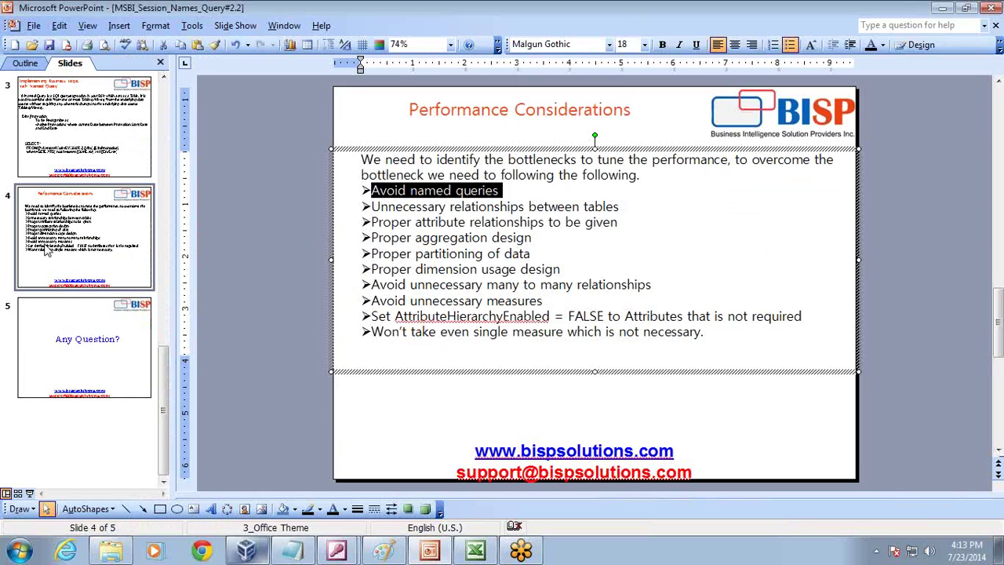
click(63, 320)
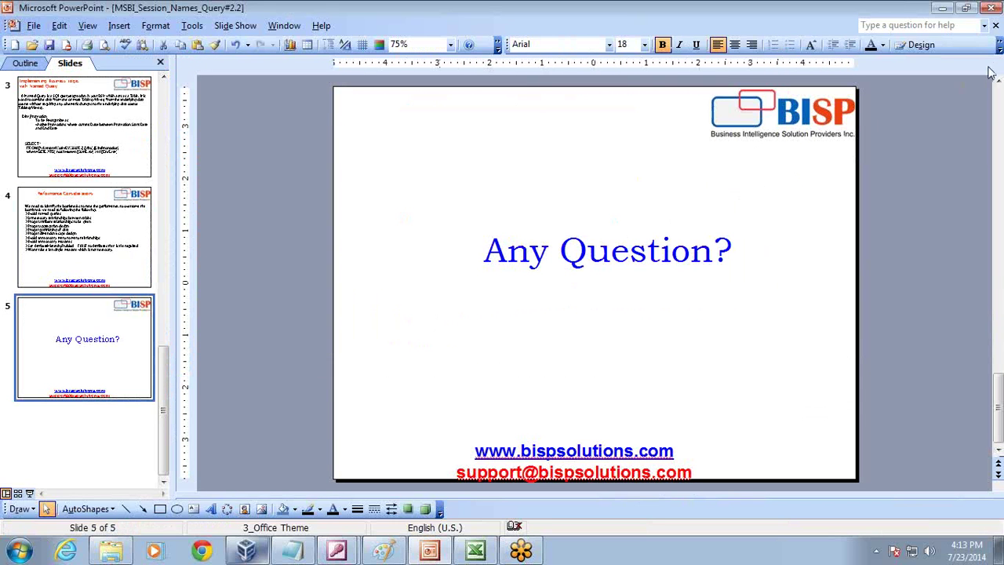